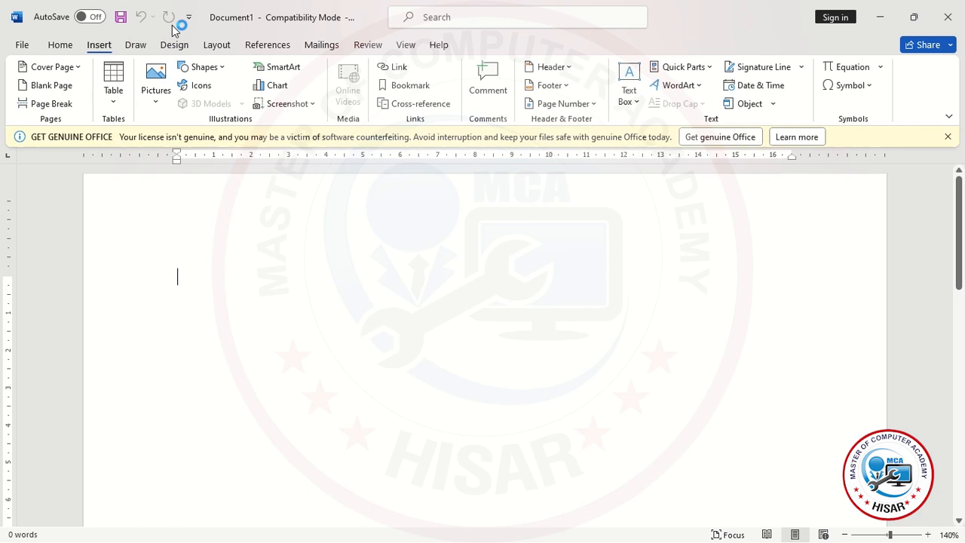
Dismiss the licensing notice and insert an Austin Sidebar text box on the blank page
left_click(947, 136)
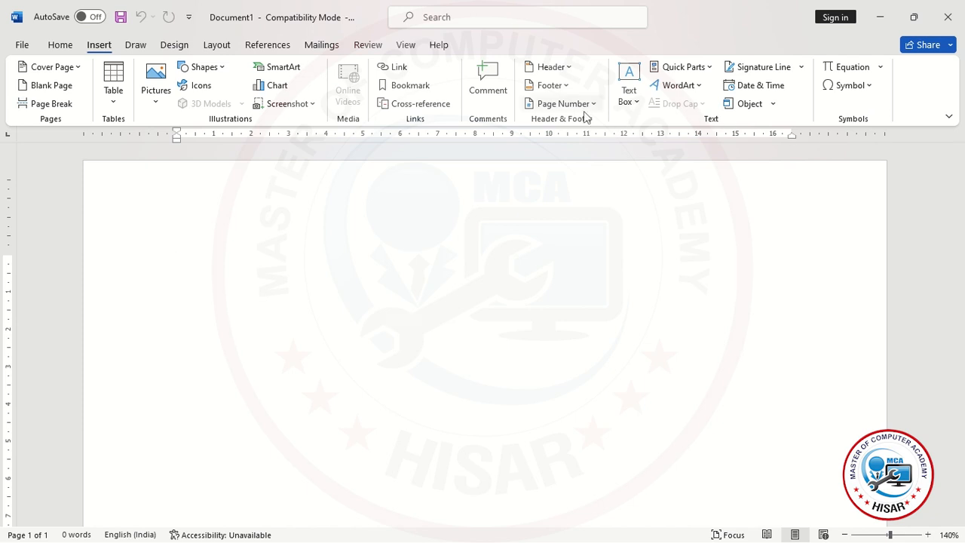
left_click(634, 92)
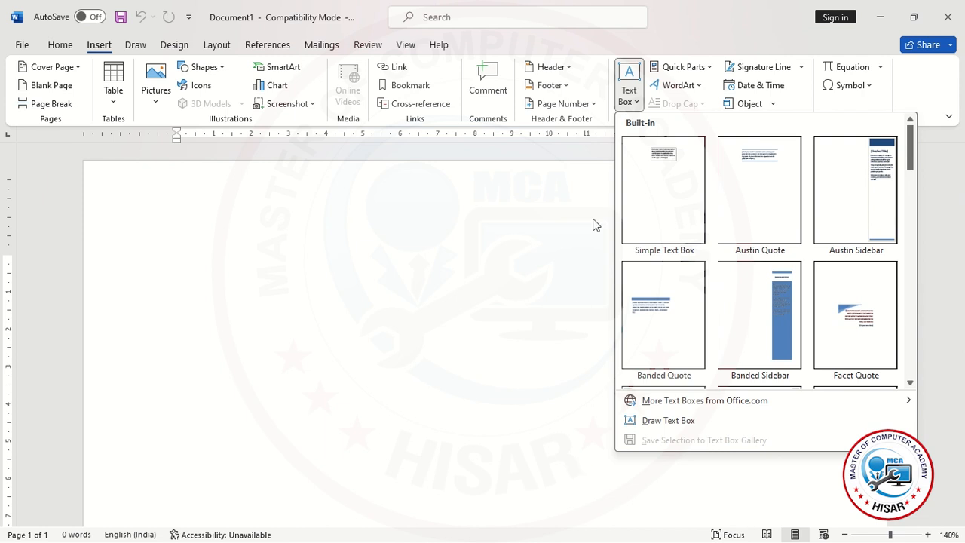
left_click(874, 219)
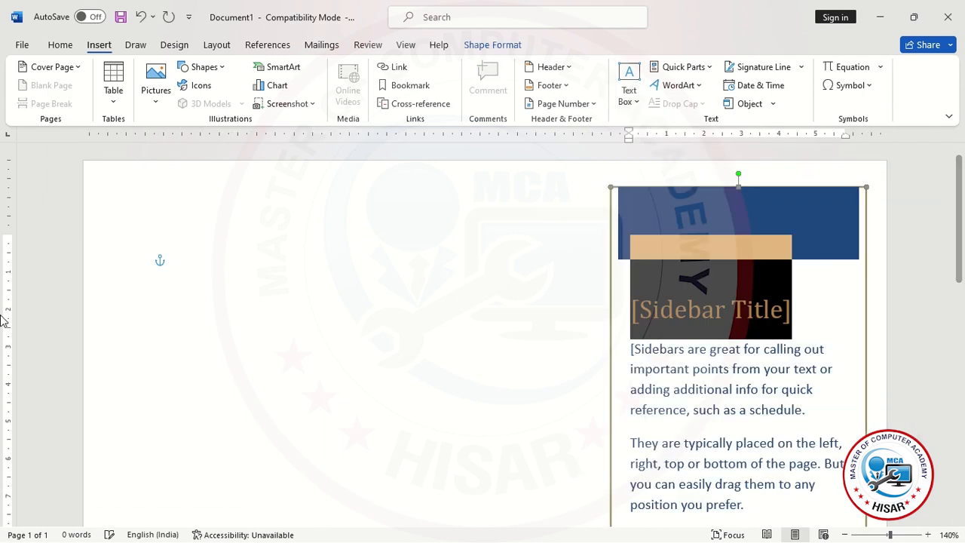
left_click(239, 370)
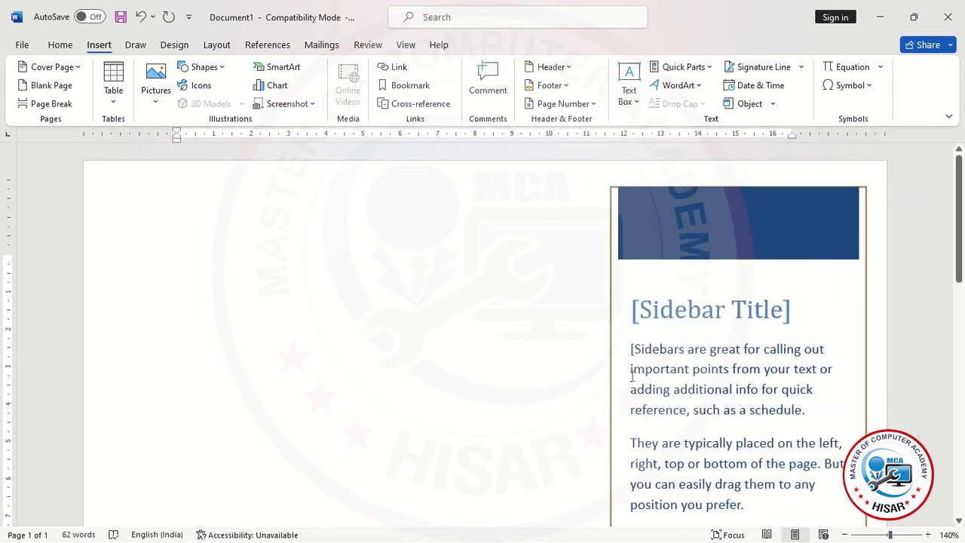
Look over the inserted sidebar and check how its placeholder body text is selected
scroll(631, 377, "down", 2)
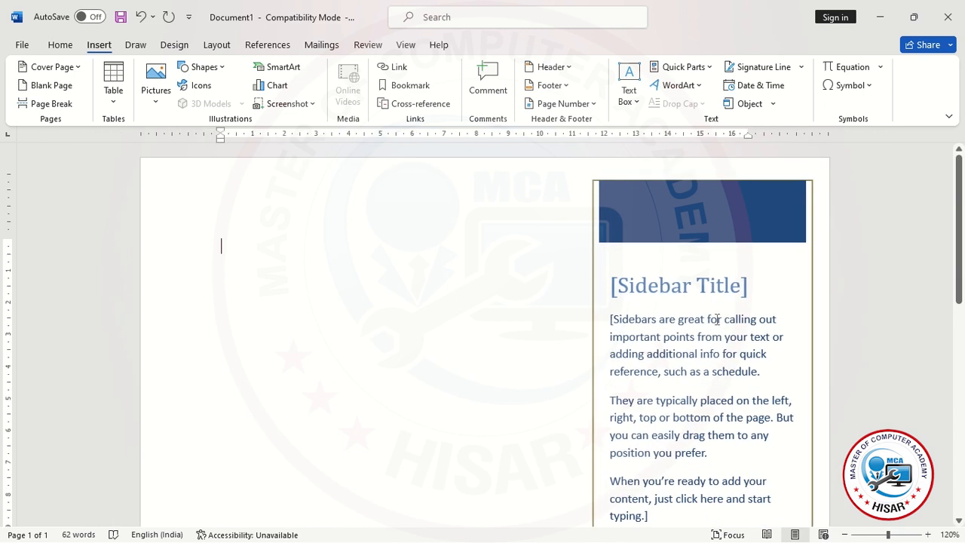
scroll(711, 319, "down", 5)
scroll(711, 319, "up", 5)
left_click(681, 303)
left_click(624, 336)
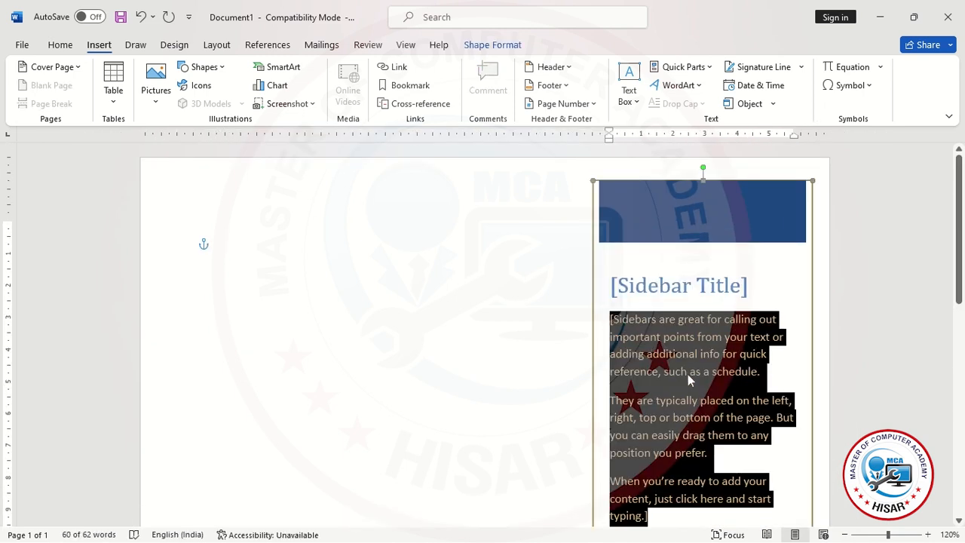
left_click(445, 318)
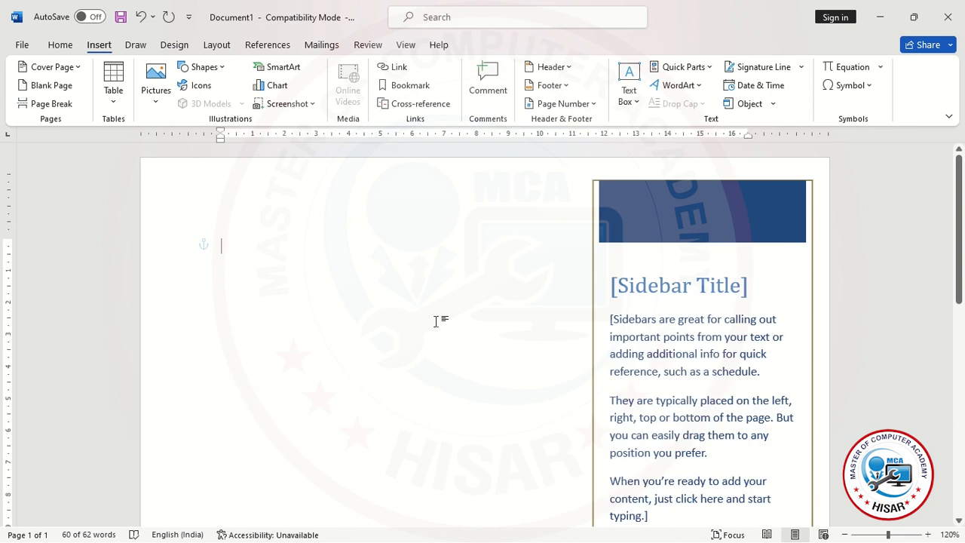
Insert a Facet Quote text box and move it clear of the sidebar, toward the page's left margin
left_click(628, 89)
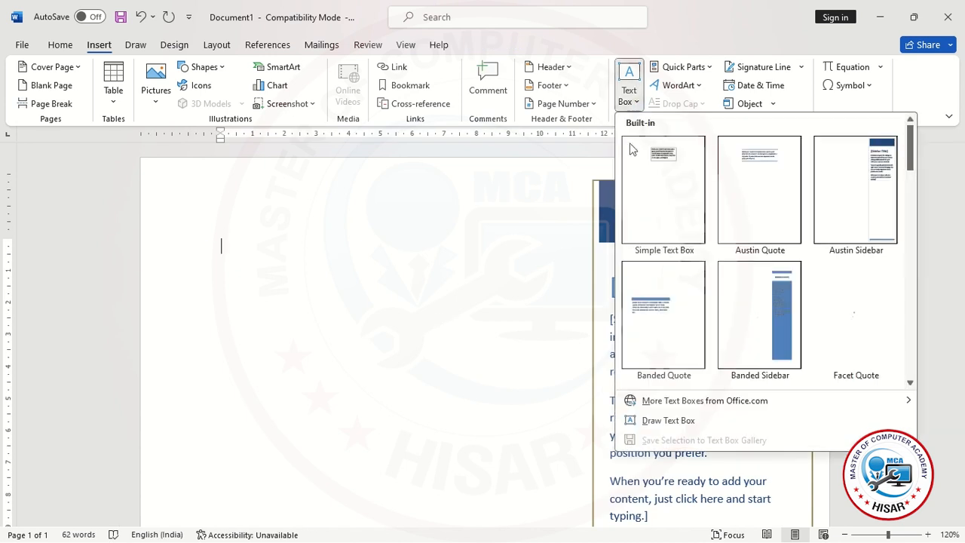
left_click(843, 331)
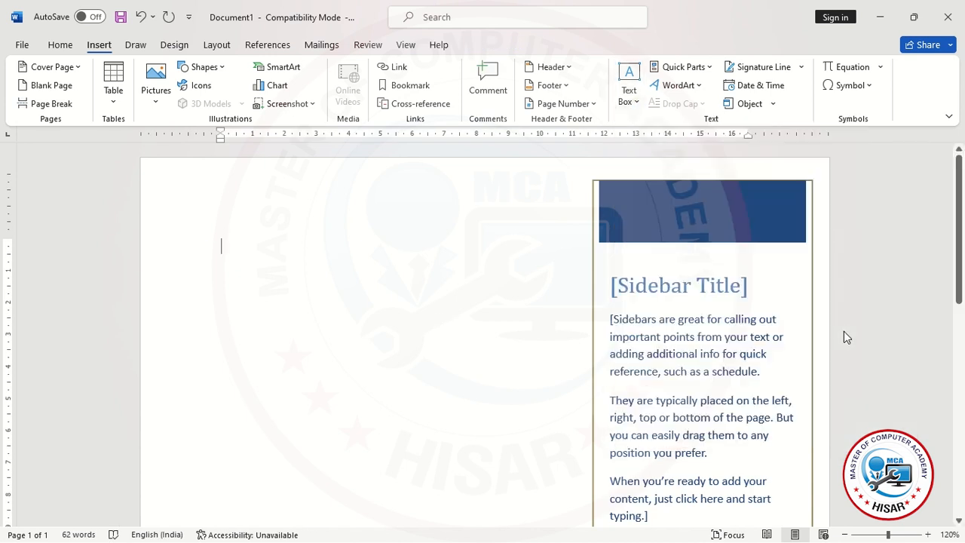
scroll(411, 386, "up", 3)
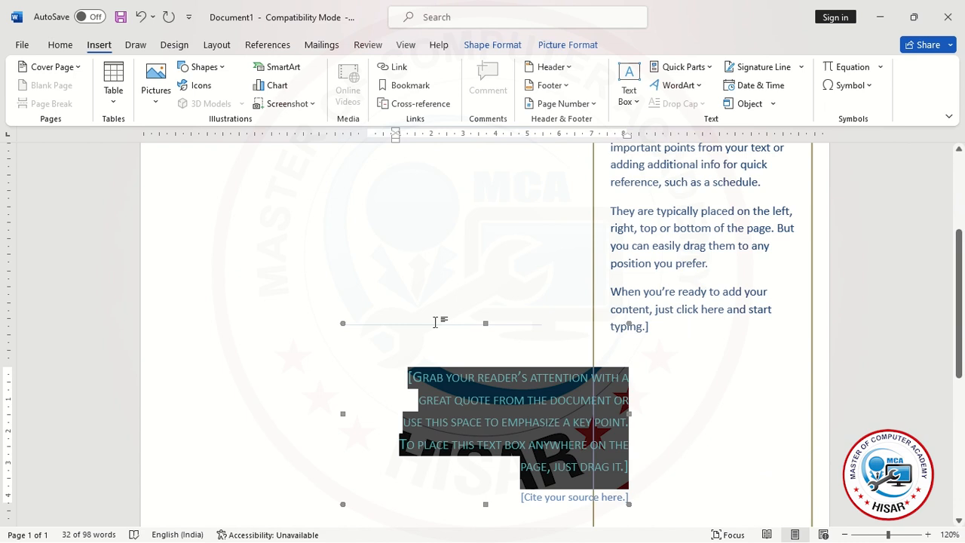
left_click_drag(441, 329, 319, 229)
left_click(549, 477)
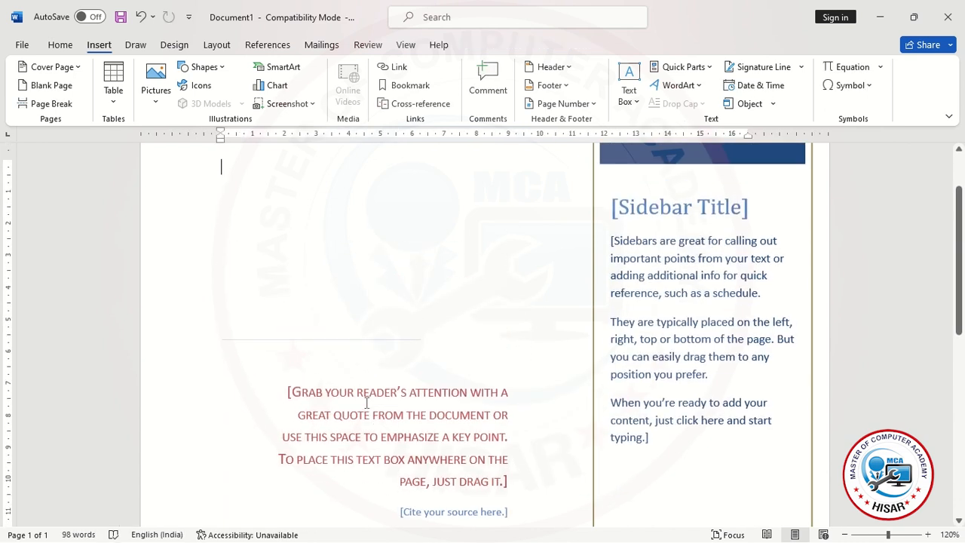
Insert an Austin Quote text box on an empty page of the document
scroll(366, 402, "up", 2)
scroll(540, 387, "down", 9)
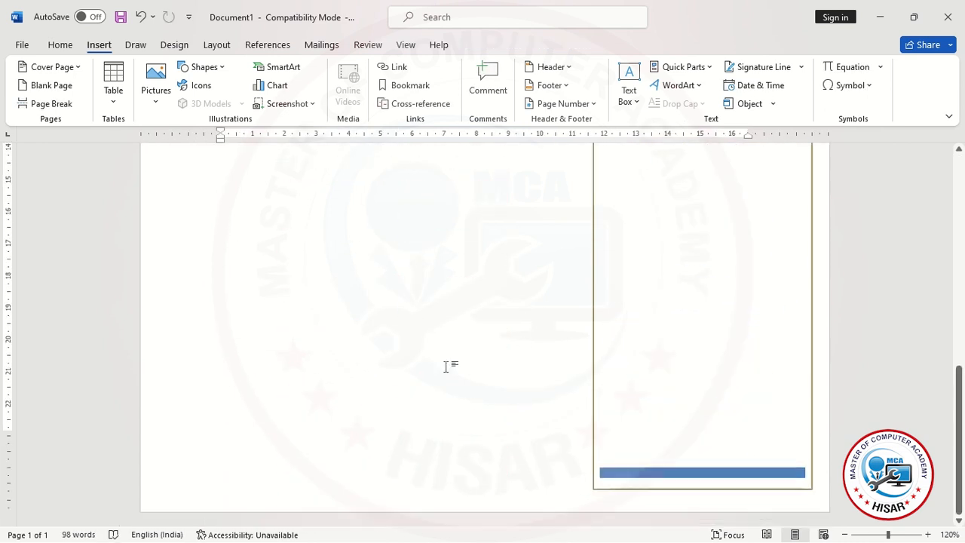
scroll(445, 366, "down", 5)
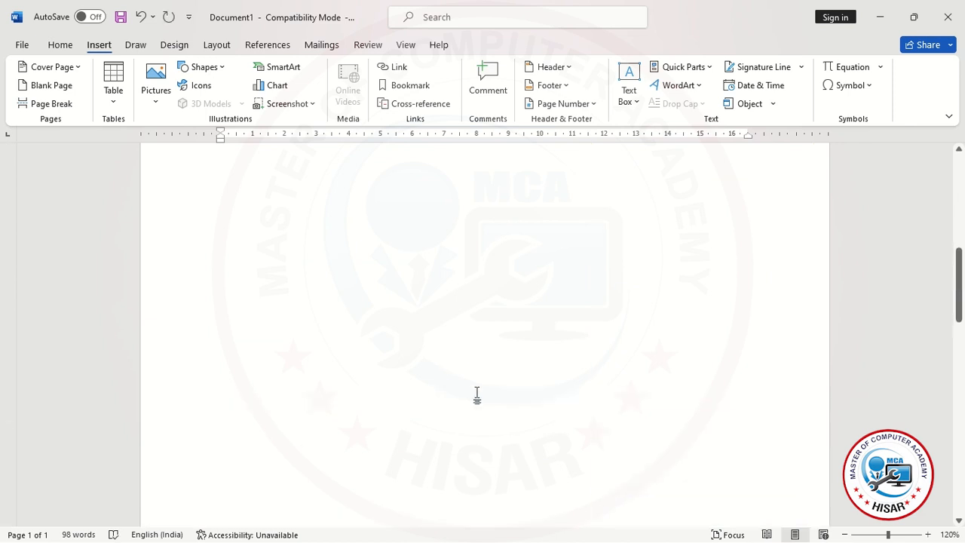
left_click(443, 358)
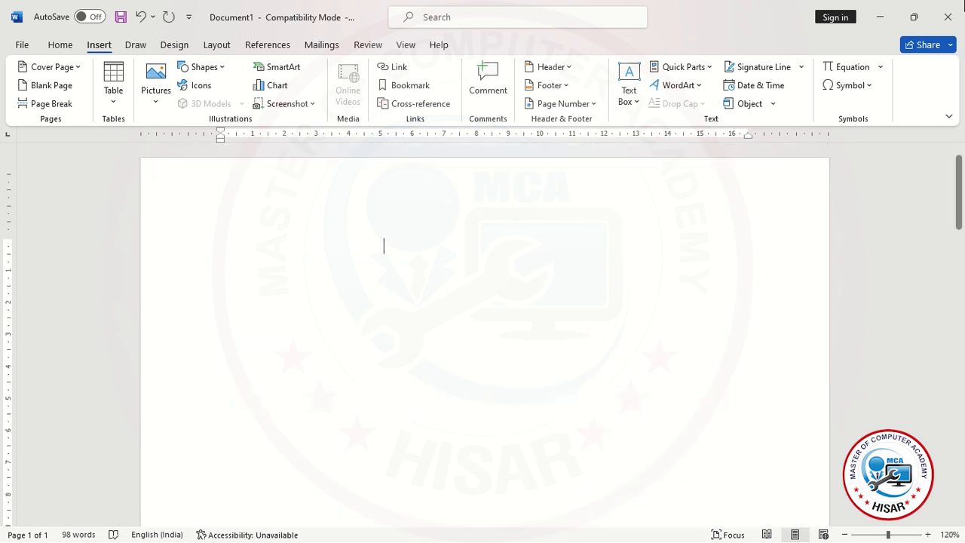
left_click(633, 96)
left_click(757, 170)
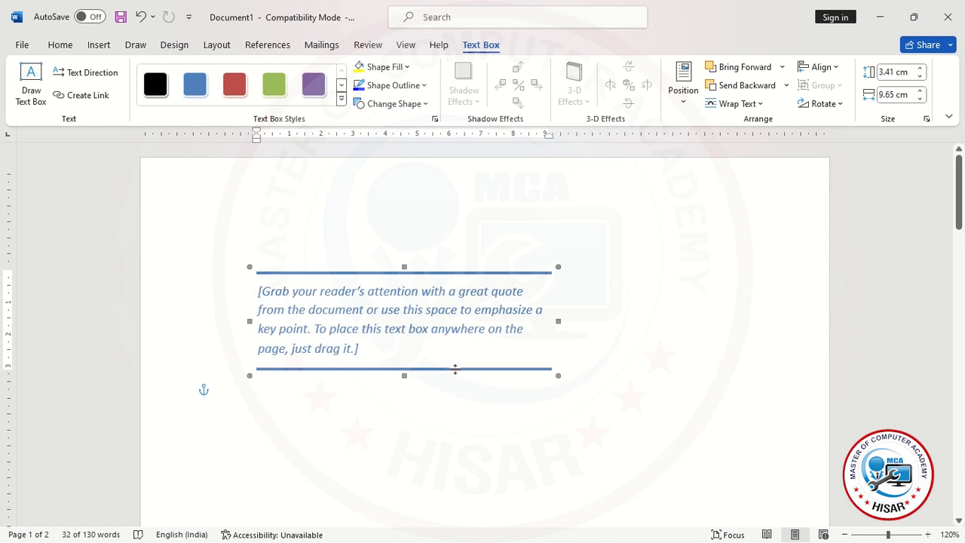
Move the Austin Quote text box toward the horizontal centre of the page and deselect it
left_click(467, 377)
left_click(502, 370)
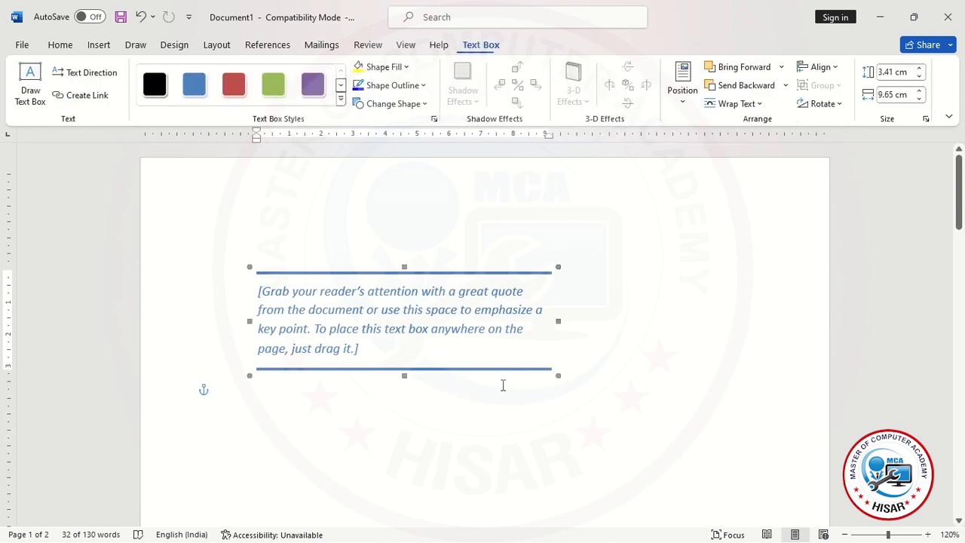
left_click_drag(487, 375, 577, 379)
left_click(421, 397)
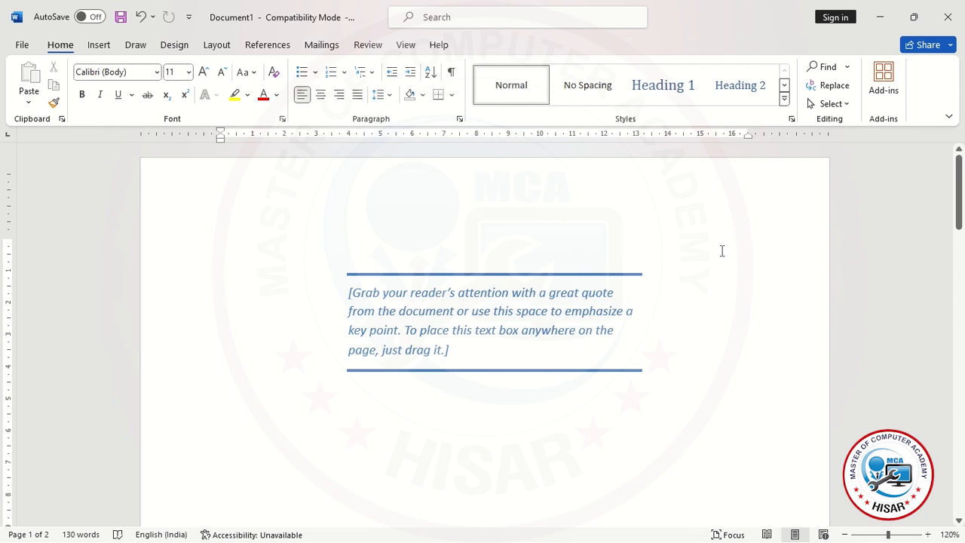
Delete the entire contents of the document, including all inserted text boxes
left_click(106, 45)
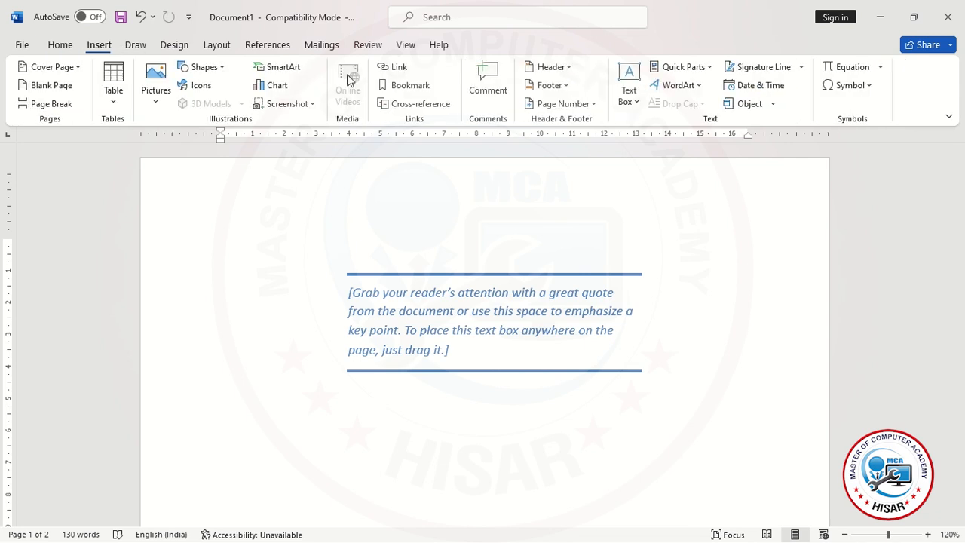
left_click(698, 73)
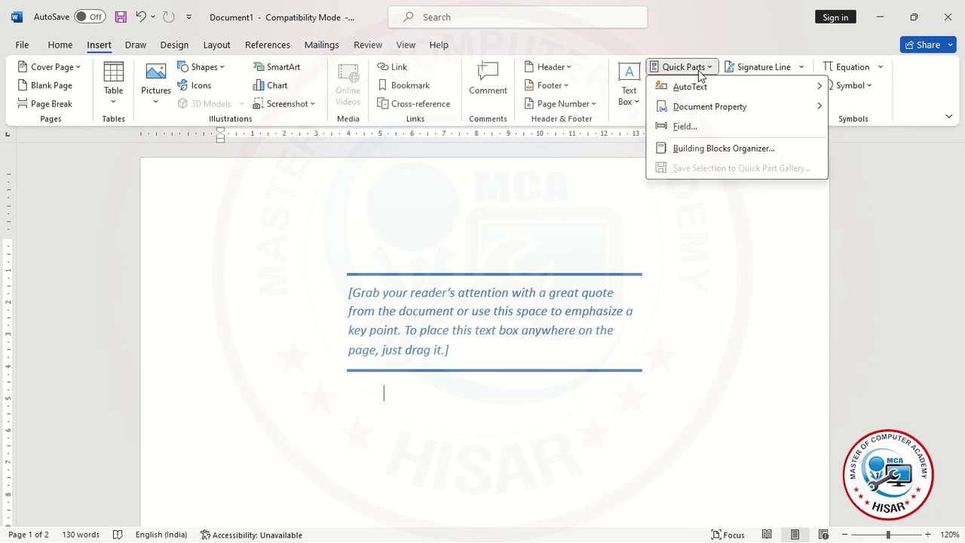
left_click(691, 399)
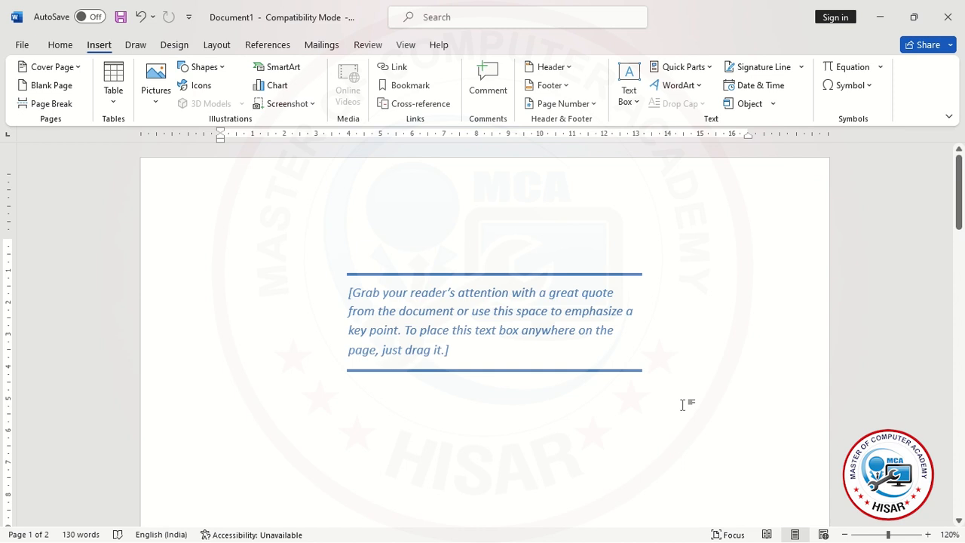
key("ctrl+a")
key("Delete")
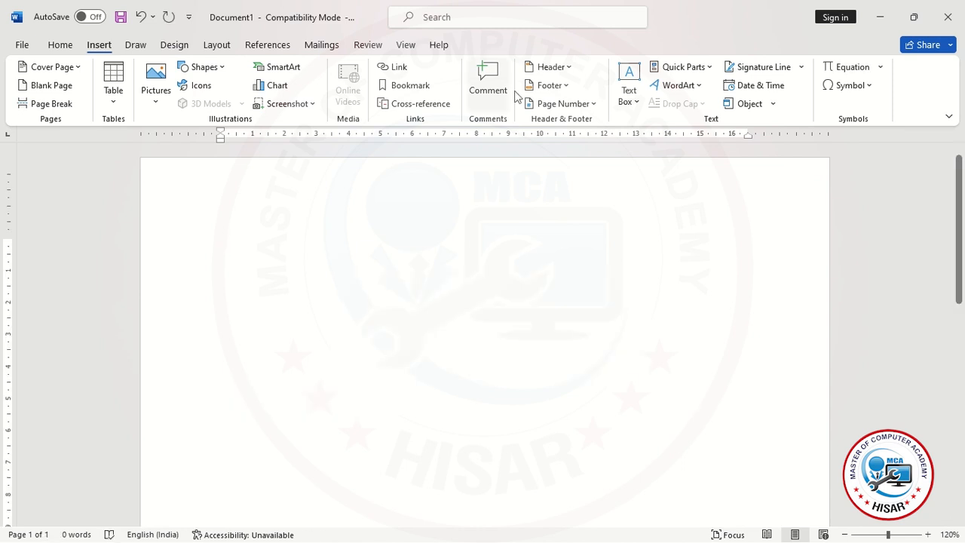
Examine the AutoText entries and Document Property choices offered under Quick Parts
left_click(674, 69)
mouse_move(684, 92)
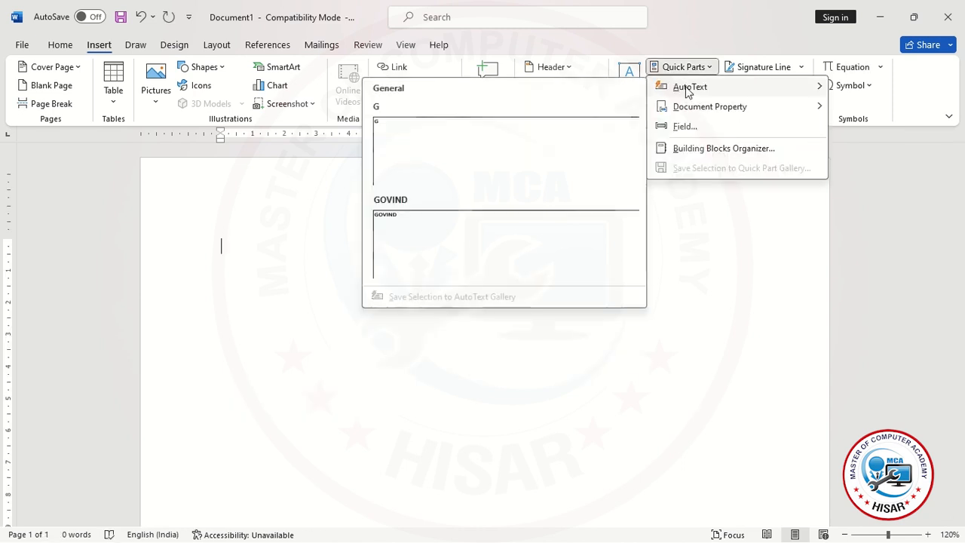
mouse_move(715, 112)
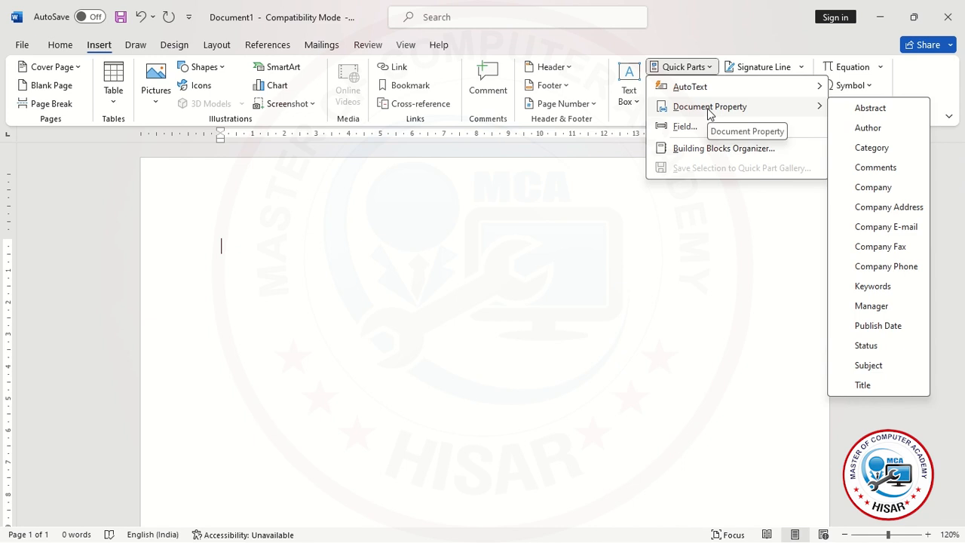
left_click(253, 247)
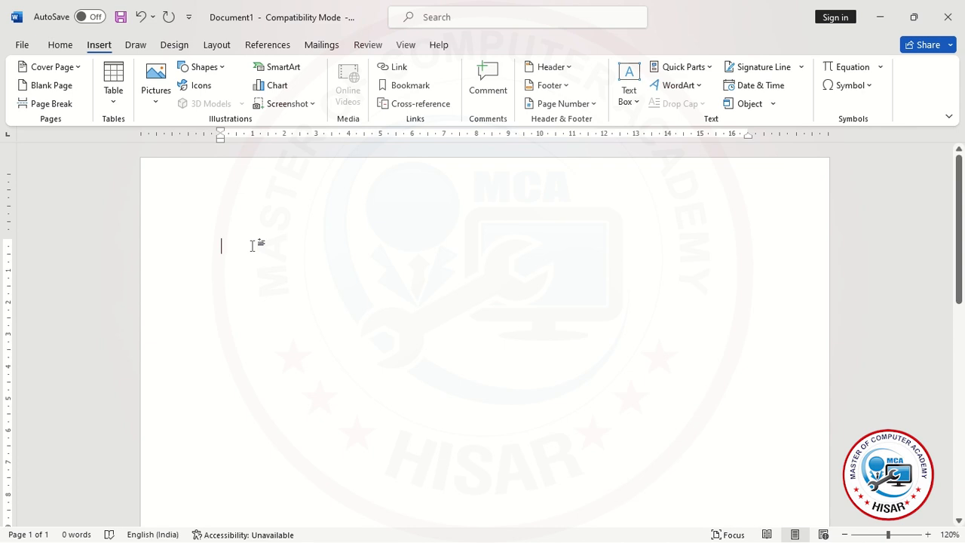
Insert the Author document property at the start of the page and delete it again
left_click(694, 72)
mouse_move(716, 113)
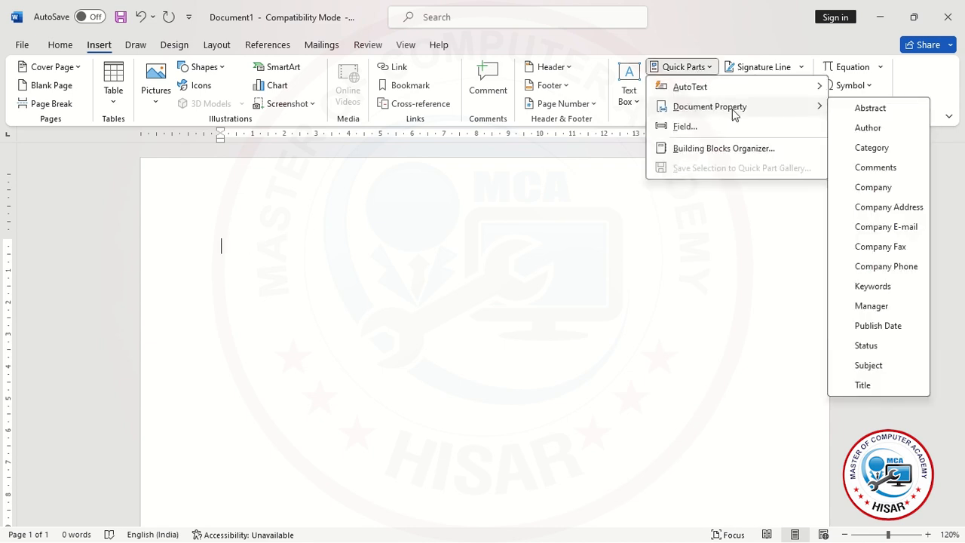
left_click(891, 127)
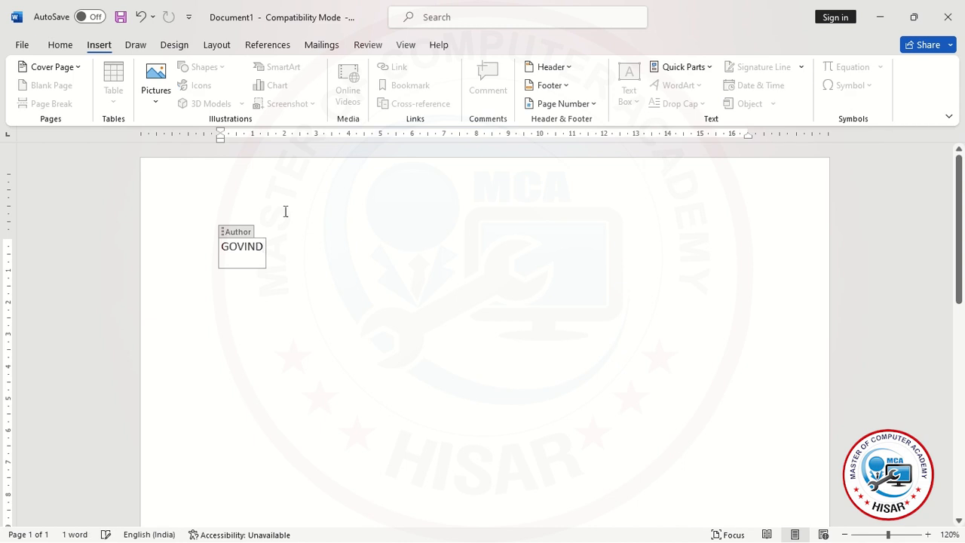
key("BackSpace")
key("BackSpace")
key("BackSpace")
key("BackSpace")
key("BackSpace")
key("BackSpace")
key("BackSpace")
key("BackSpace")
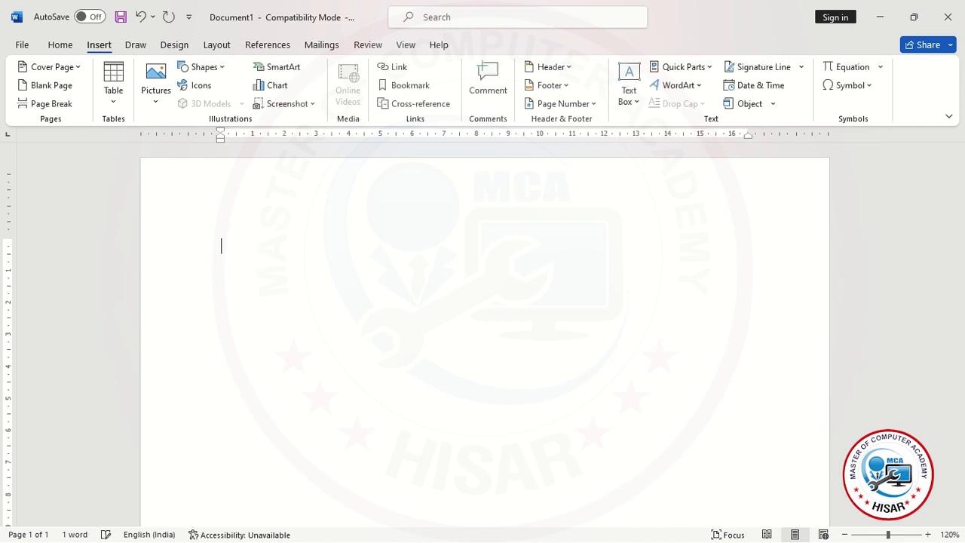
Insert the Author document property and replace its content with "MCA Computer Center"
left_click(688, 66)
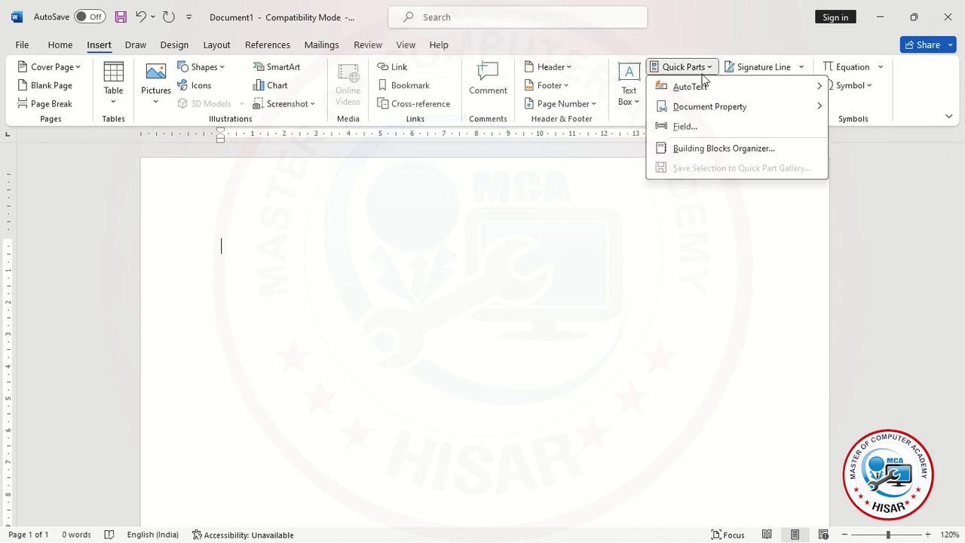
mouse_move(730, 113)
left_click(867, 128)
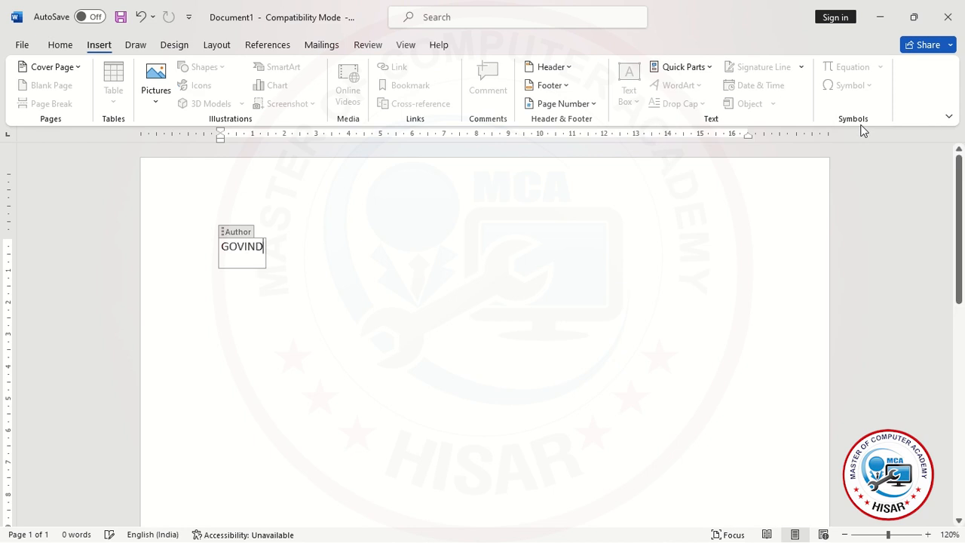
key("BackSpace")
key("BackSpace")
key("BackSpace")
key("BackSpace")
key("BackSpace")
key("BackSpace")
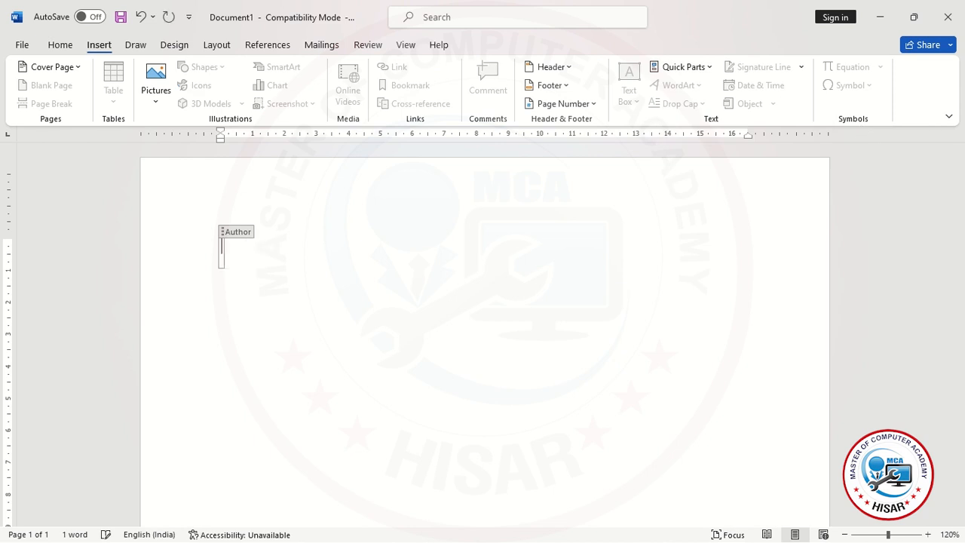
type("MCA Comput")
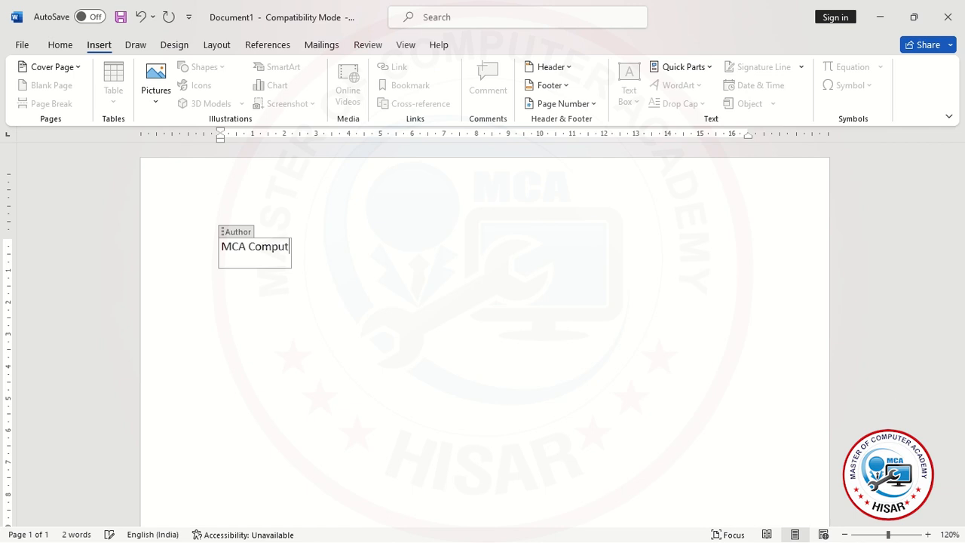
type("er Center")
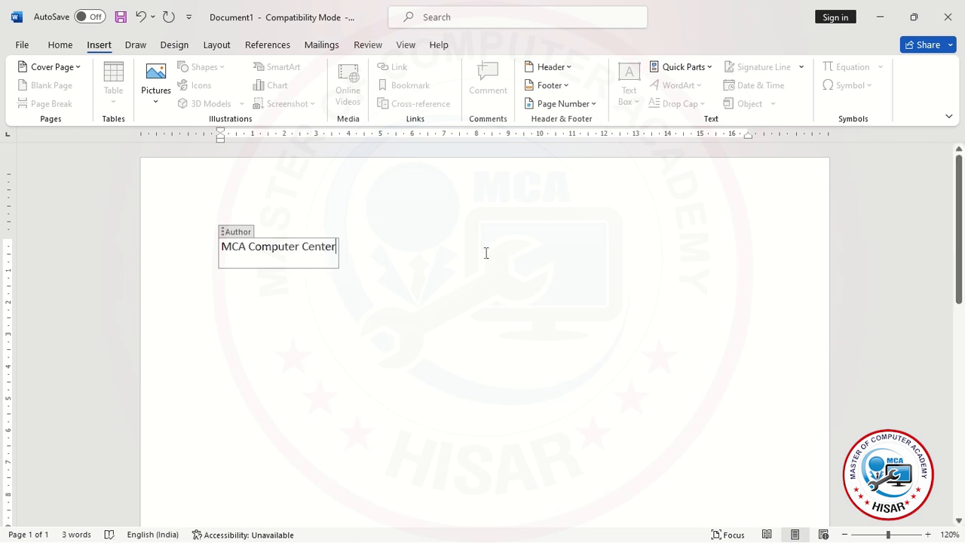
left_click(468, 271)
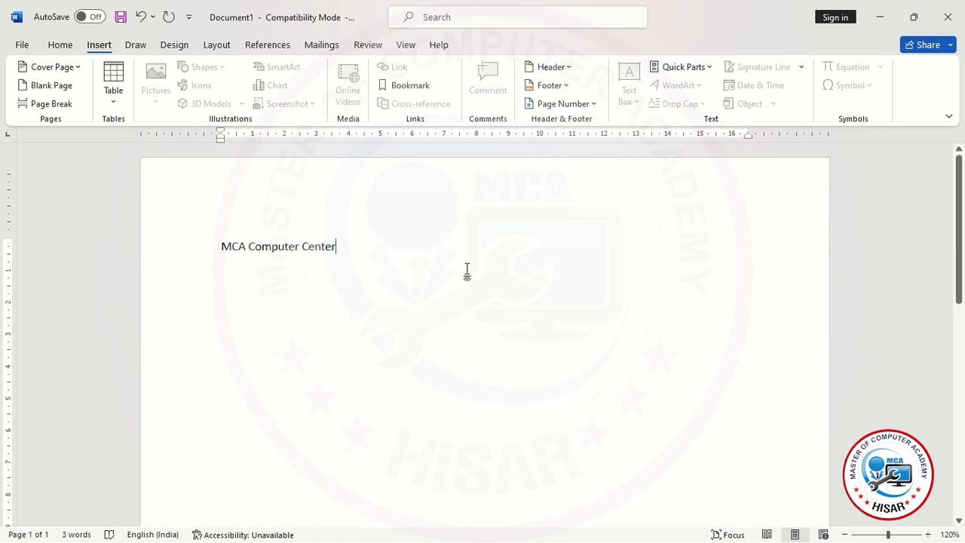
Reselect the Author property control in the document
left_click(260, 255)
left_click(201, 271)
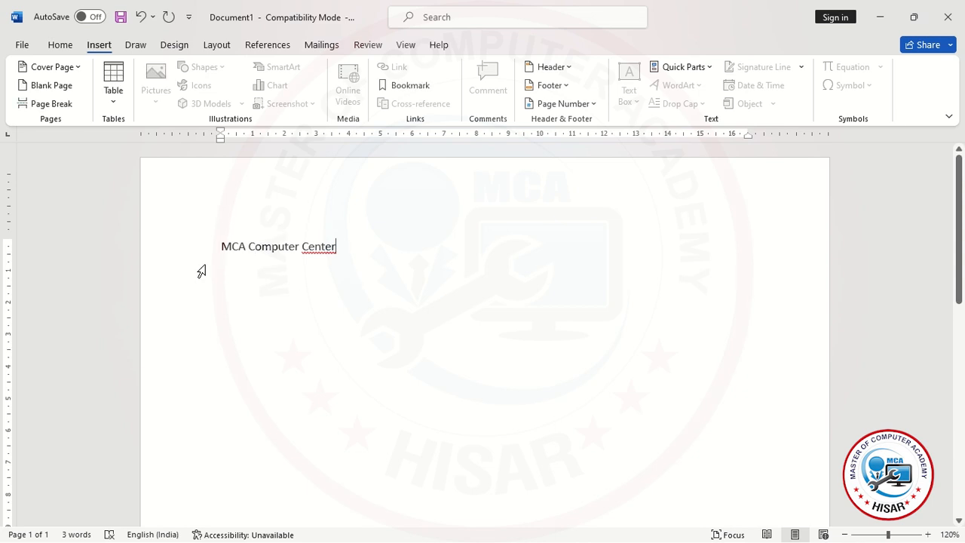
left_click(232, 246)
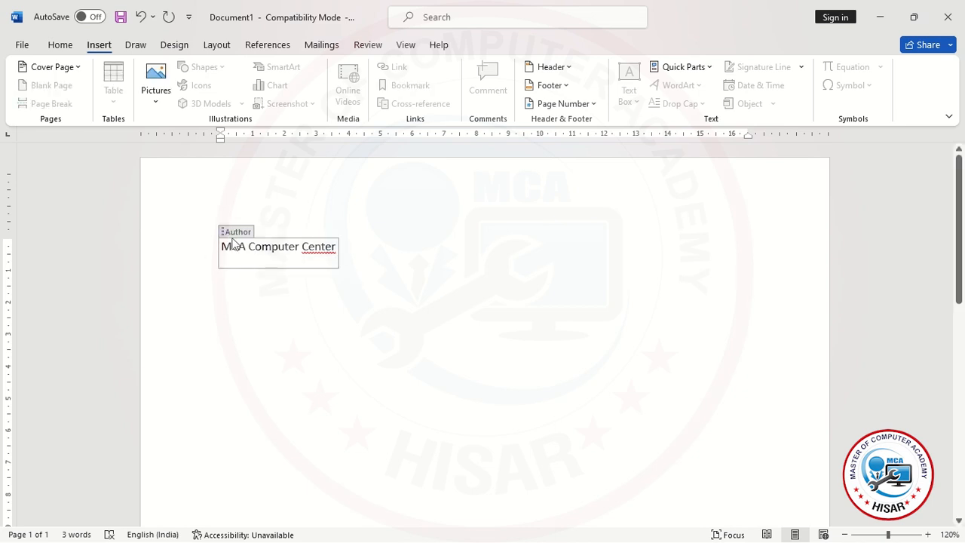
Correct the misspelled word in the Author property to "Centre" using the suggested spelling
scroll(229, 240, "up", 6)
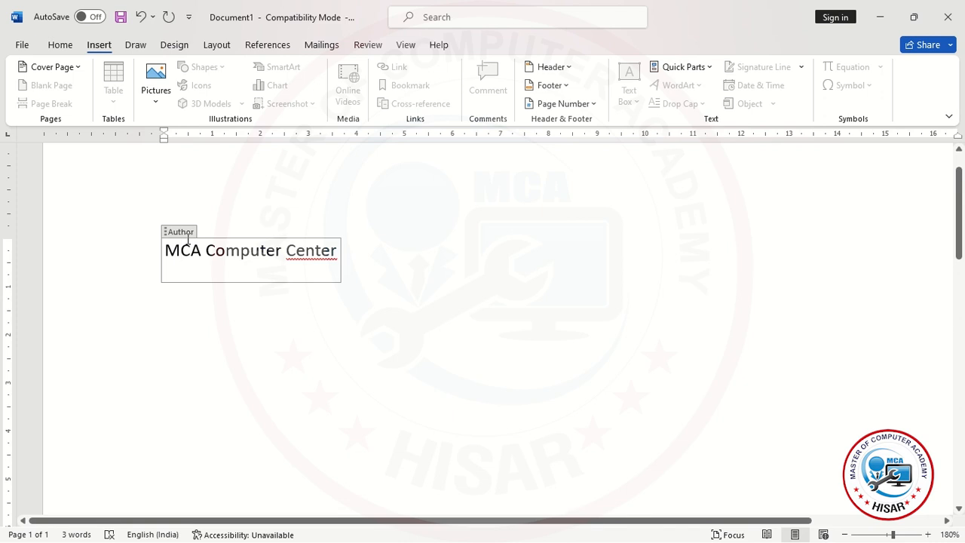
left_click(376, 279)
right_click(310, 254)
left_click(214, 197)
left_click(362, 302)
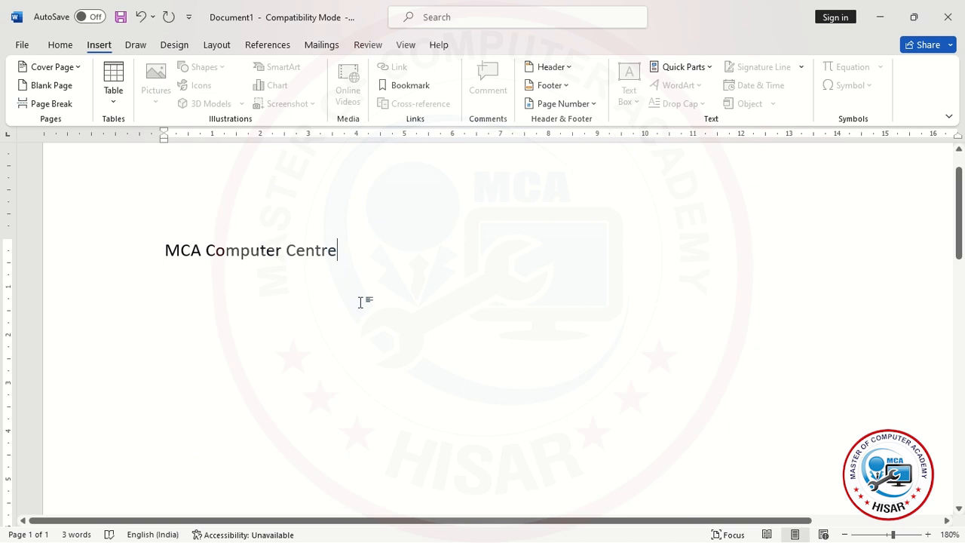
Review the Document Property choices under Quick Parts and reselect the Author property control
left_click(689, 66)
mouse_move(732, 119)
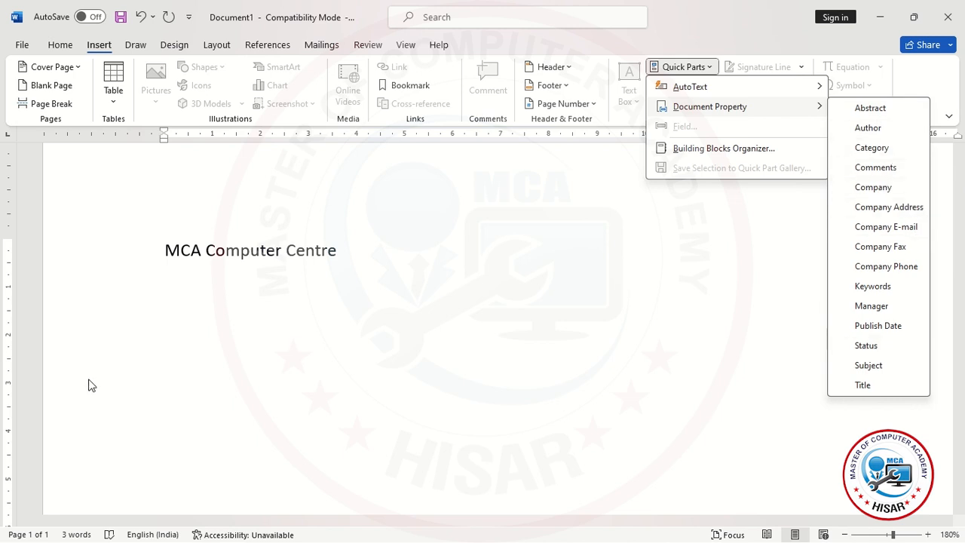
left_click(204, 327)
left_click(215, 247)
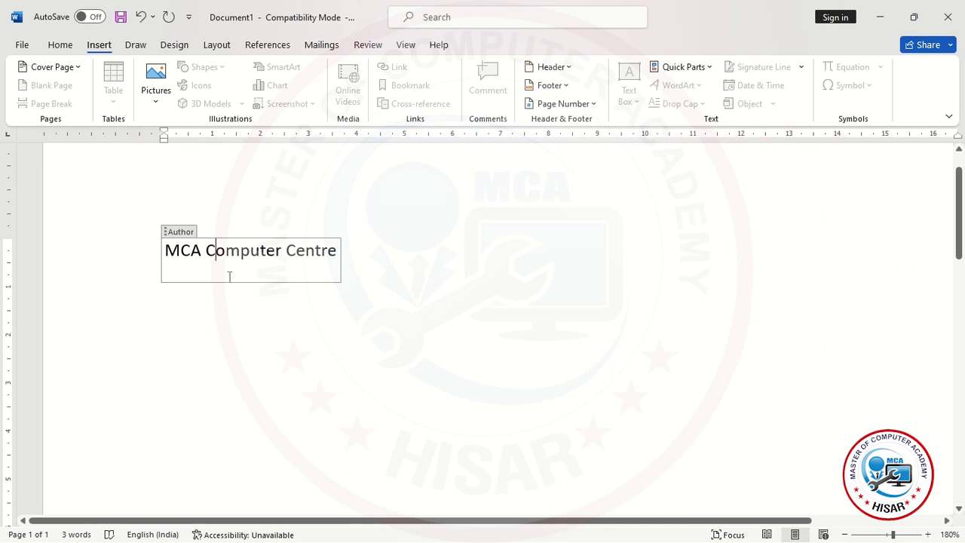
Add blank lines below the Author property for new content
scroll(328, 298, "down", 4)
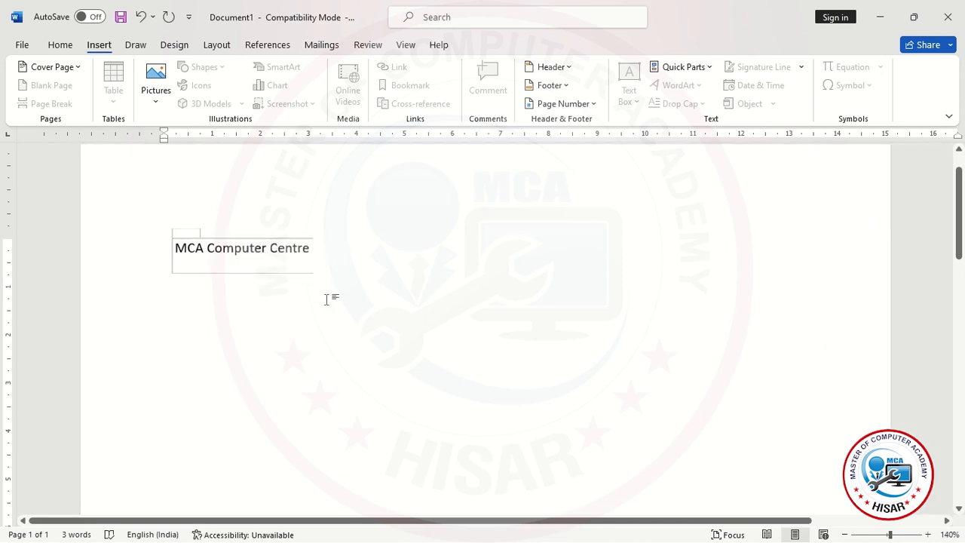
left_click(352, 299)
key("Return")
key("Return")
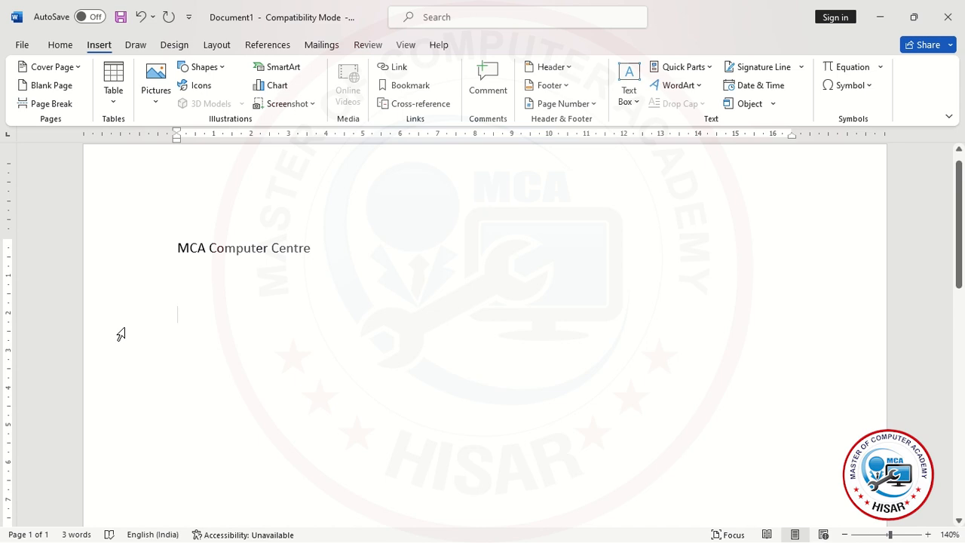
Insert WordArt below the heading in the outlined italic style from the second gallery row, keeping the default text "Your text here"
left_click(677, 88)
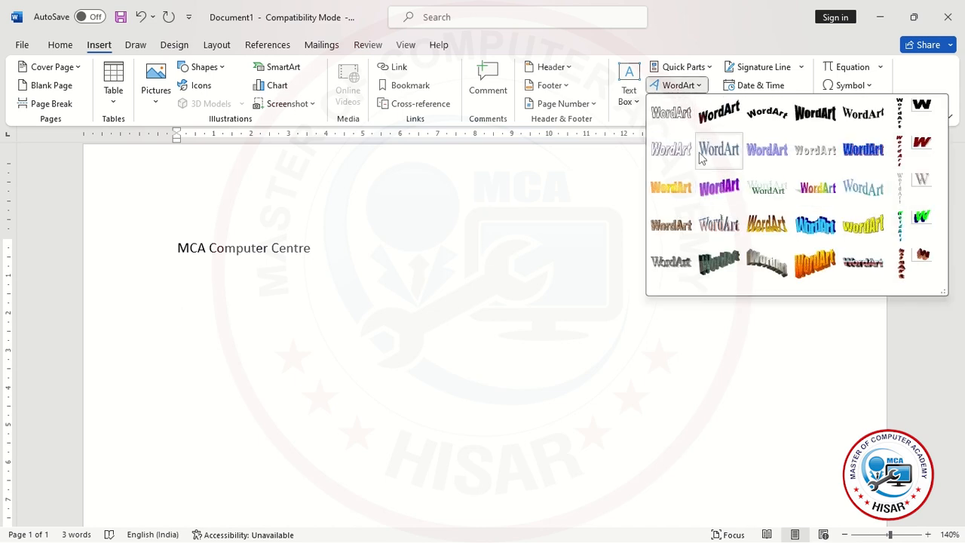
left_click(651, 153)
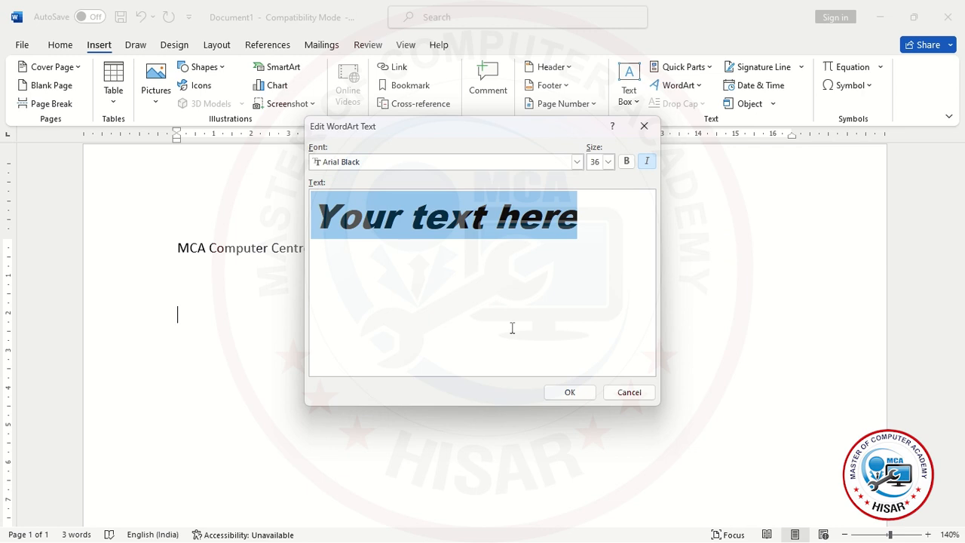
left_click(568, 393)
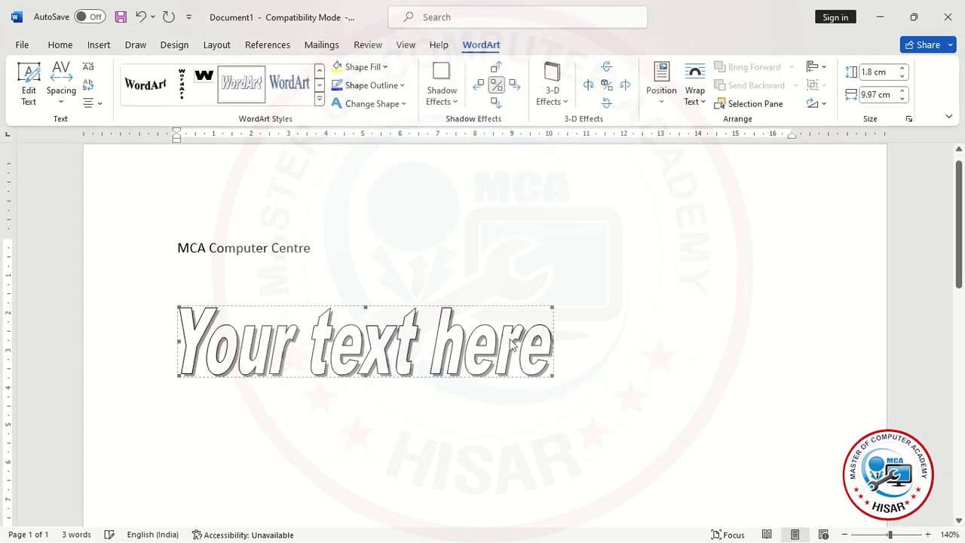
Stretch the WordArt to about 16.3 cm wide and 3.53 cm high
left_click_drag(553, 376, 781, 345)
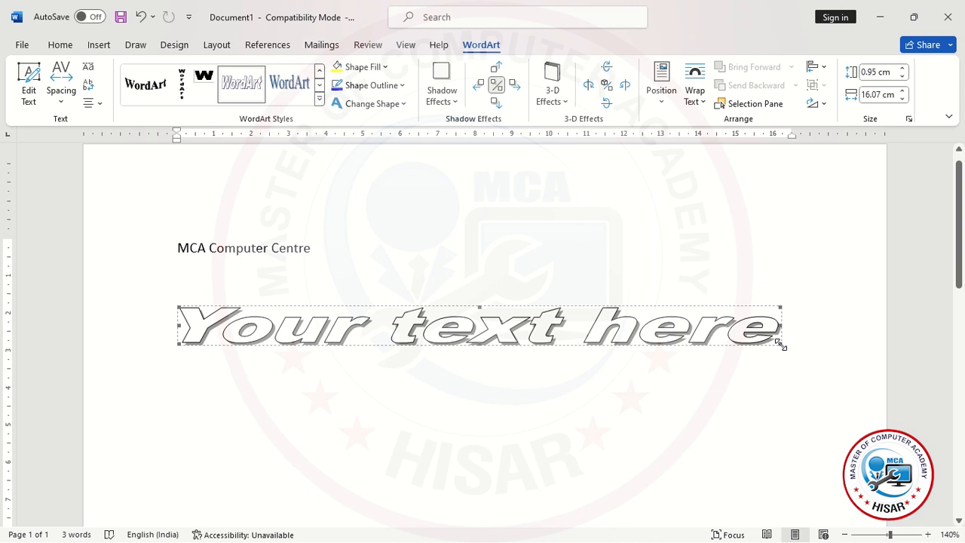
left_click(782, 355)
left_click(781, 343)
left_click_drag(780, 335, 787, 441)
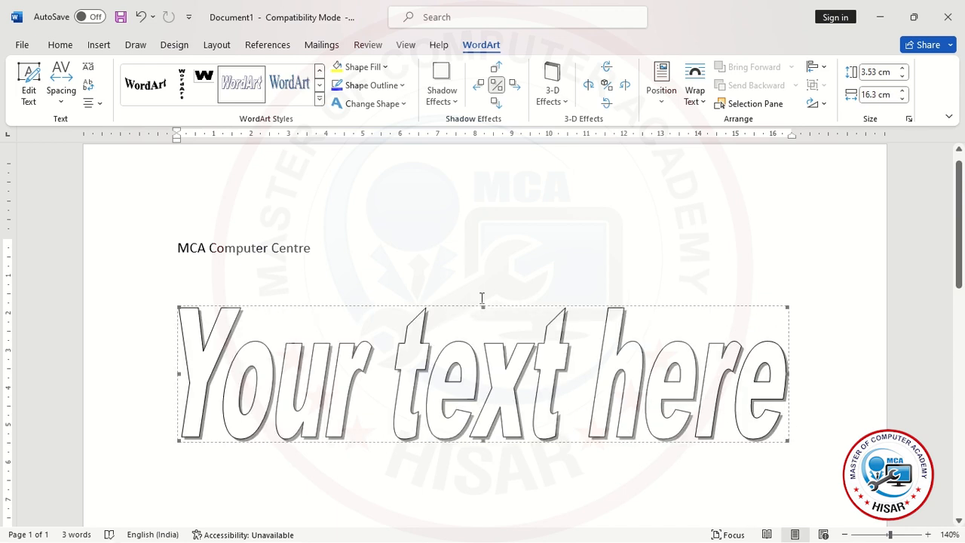
Flatten the WordArt to about 1.74 cm high and stretch it back to about 5.21 cm
left_click_drag(480, 309, 470, 346)
left_click_drag(486, 315, 482, 345)
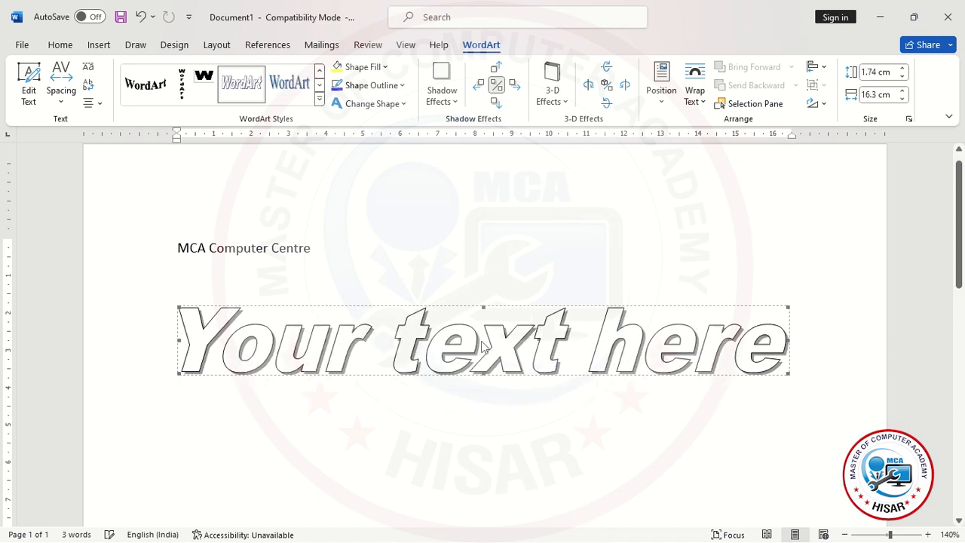
left_click(486, 300)
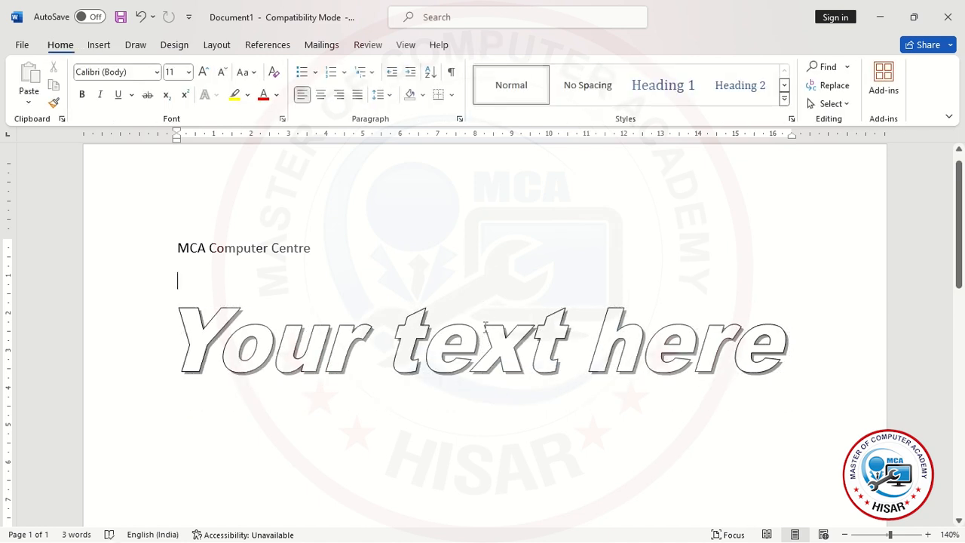
left_click(483, 308)
left_click_drag(477, 279, 476, 237)
left_click_drag(488, 281, 491, 247)
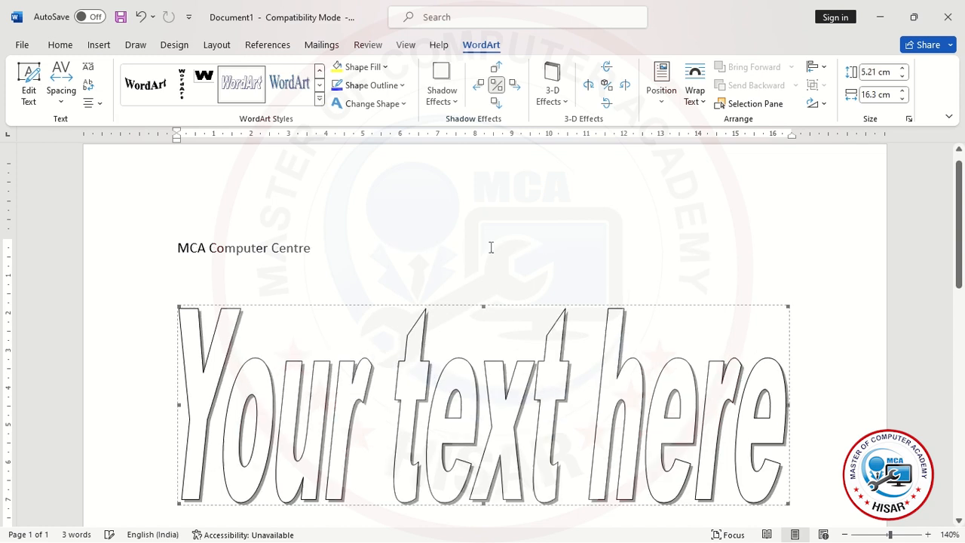
Reduce the WordArt's height to about 2.94 cm
left_click(484, 300)
left_click(484, 308)
left_click_drag(482, 326, 486, 398)
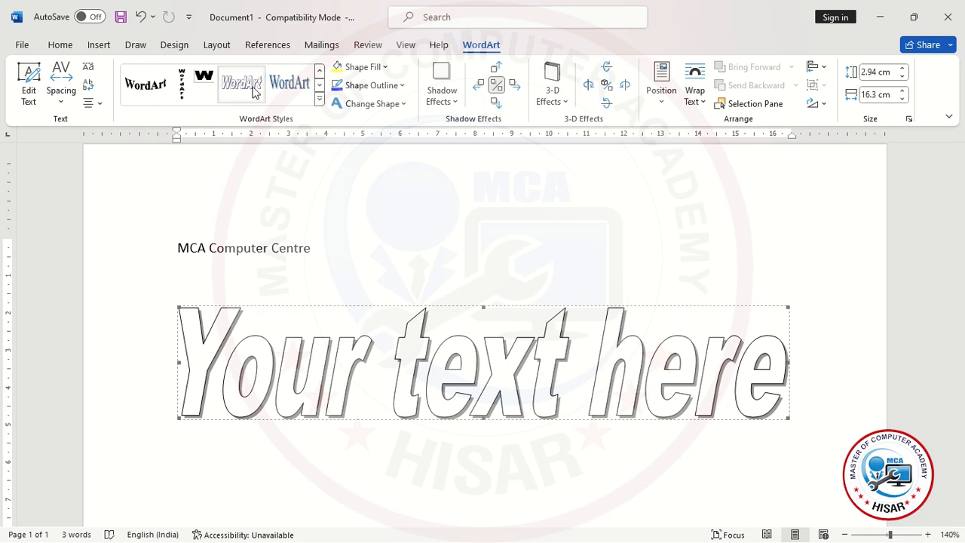
Restyle the WordArt with the blue-and-red 3-D gradient style from the last row of the WordArt gallery
left_click(291, 86)
left_click(319, 98)
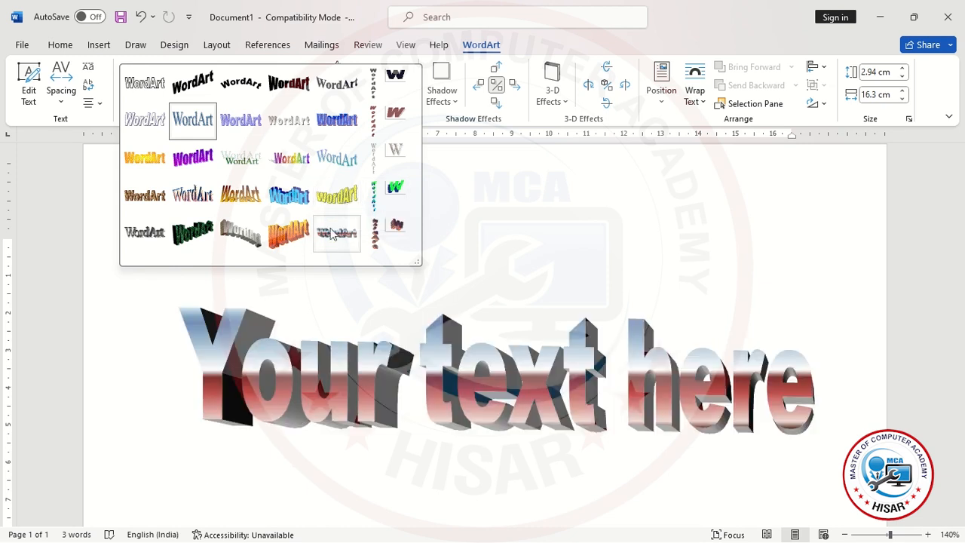
left_click(333, 226)
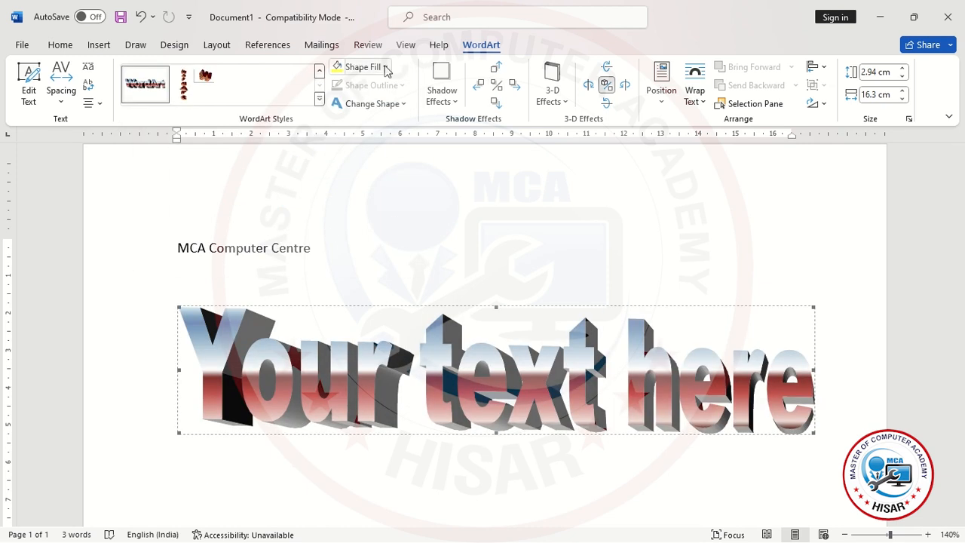
Fill the WordArt with standard red and apply a different warp shape to it
left_click(362, 66)
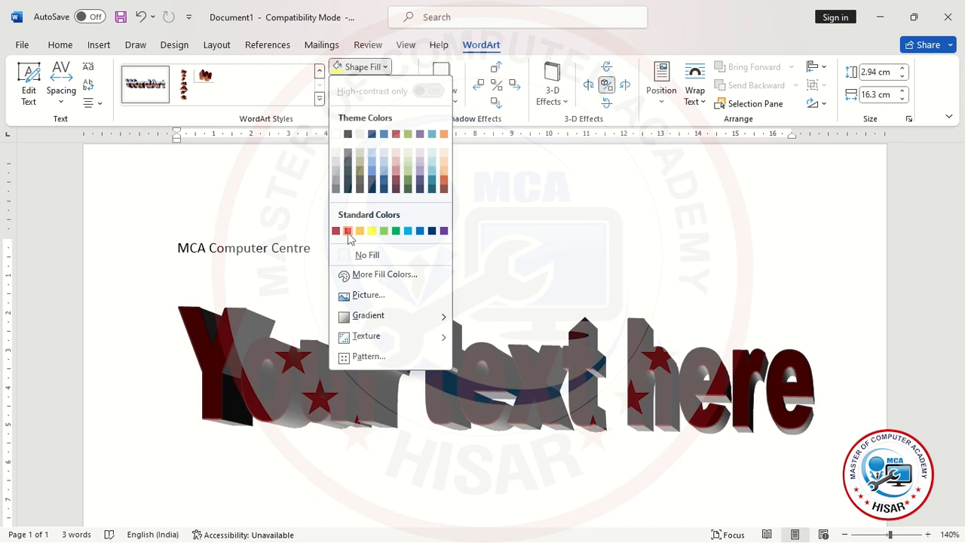
left_click(348, 231)
left_click(388, 104)
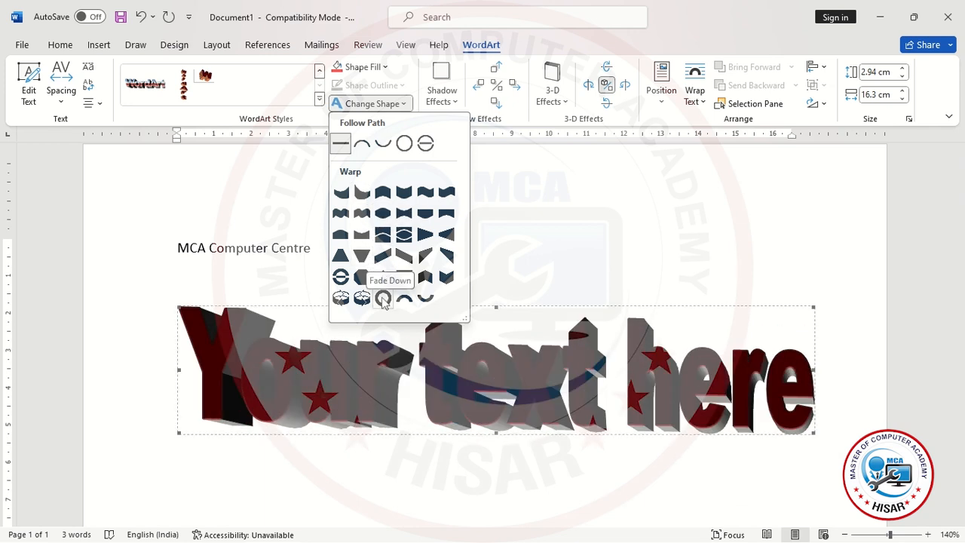
left_click(428, 283)
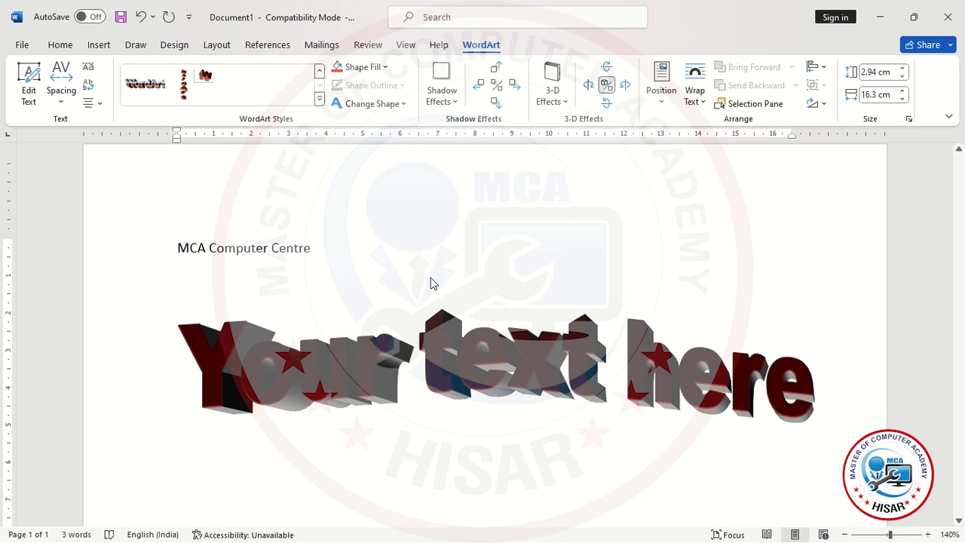
Change the WordArt's text wrapping so it floats on the page, and move it slightly up and to the right
left_click(659, 380)
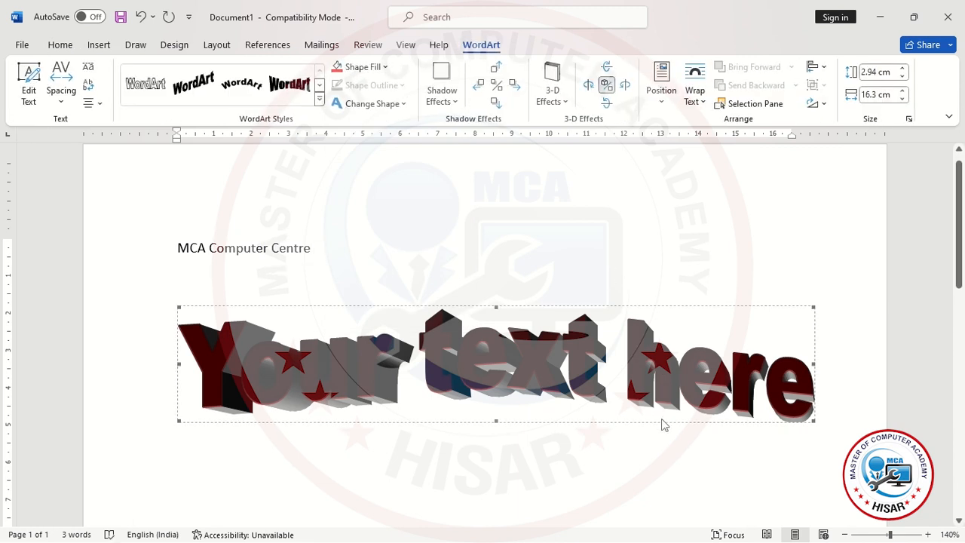
left_click(704, 421)
left_click(760, 398)
left_click(694, 82)
left_click(719, 145)
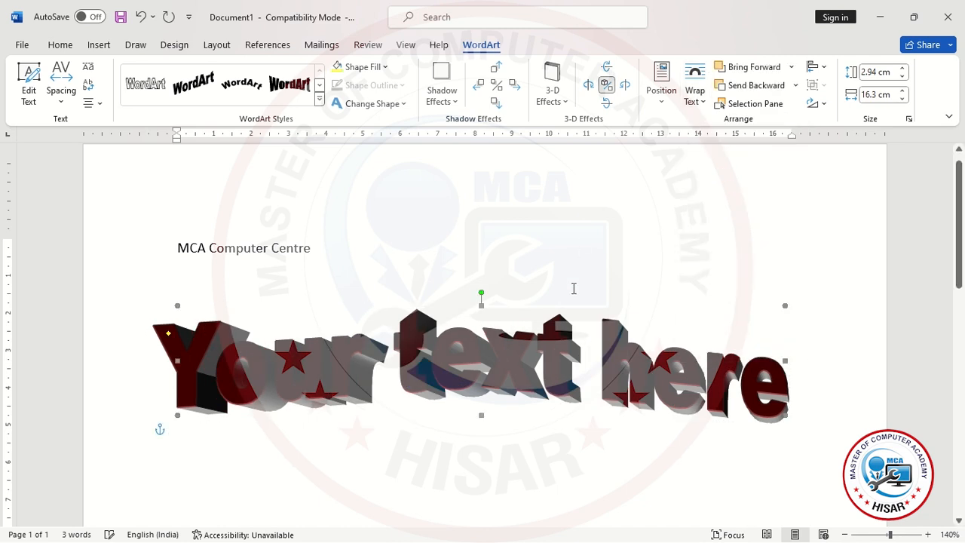
mouse_move(564, 323)
left_mouse_down()
mouse_move(572, 285)
mouse_move(570, 312)
left_mouse_up()
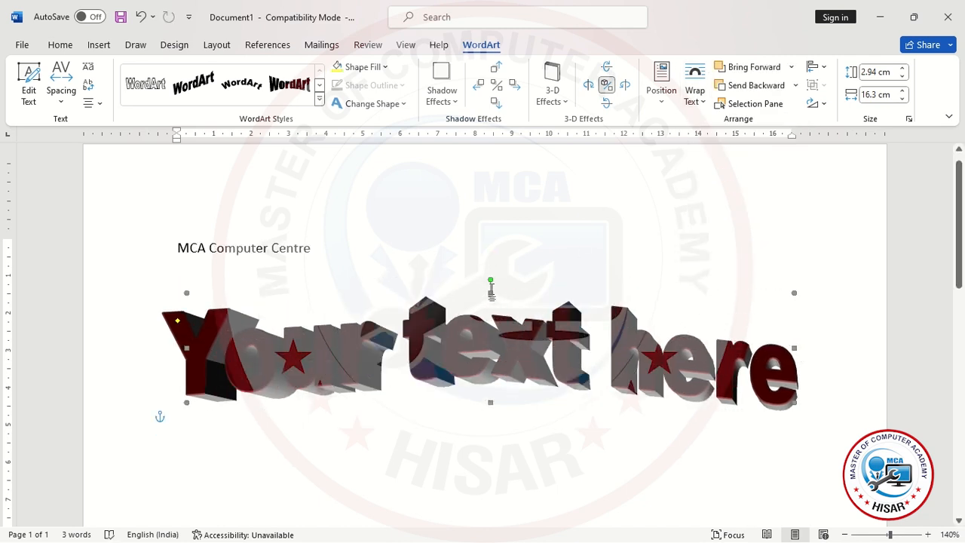
Resize the floating WordArt from its upper and lower edges to about 4.21 cm high, keeping it below the heading text
left_click_drag(490, 279, 503, 257)
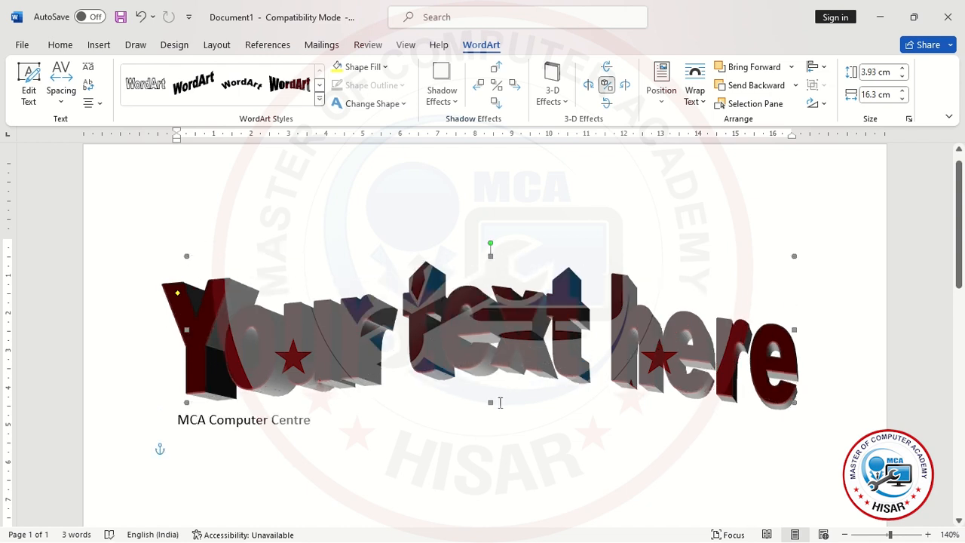
left_click_drag(490, 402, 460, 479)
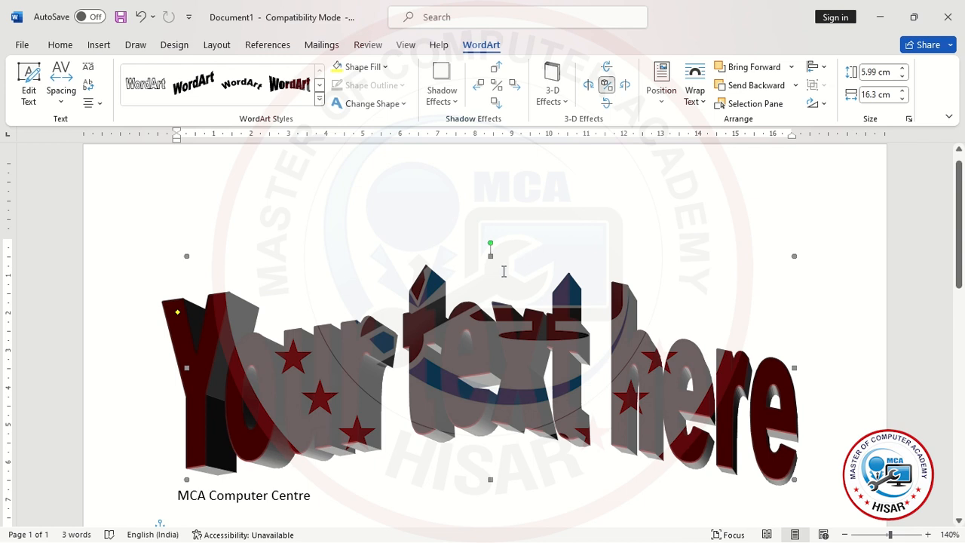
left_click_drag(490, 256, 490, 322)
Tilt the WordArt's 3-D effect left and right, and nudge its shadow to the right and back left
left_click(589, 86)
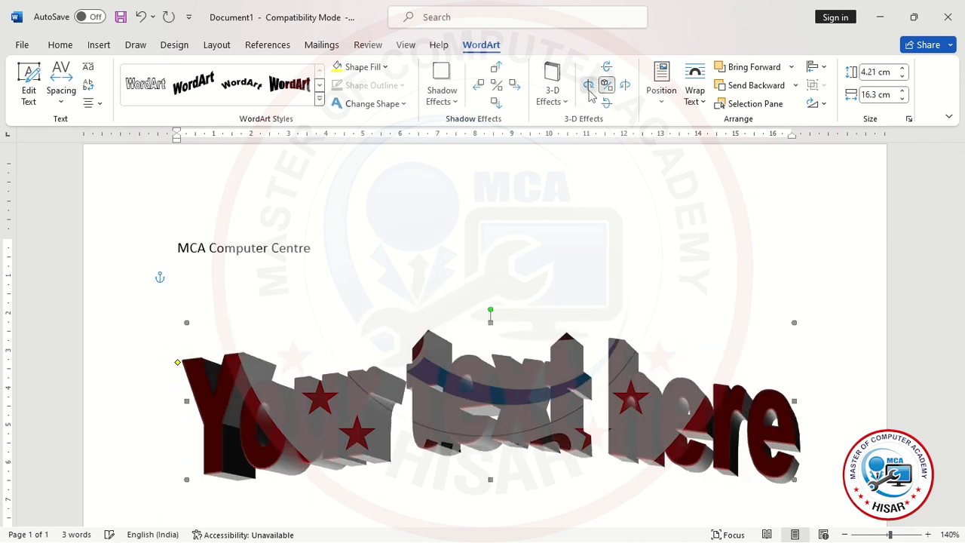
left_click(626, 86)
left_click(516, 88)
left_click(516, 87)
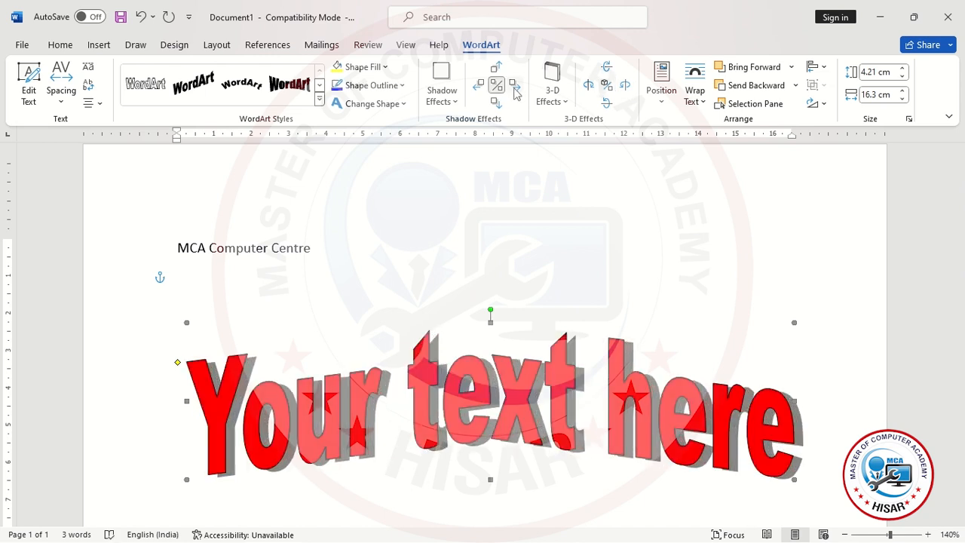
left_click(480, 91)
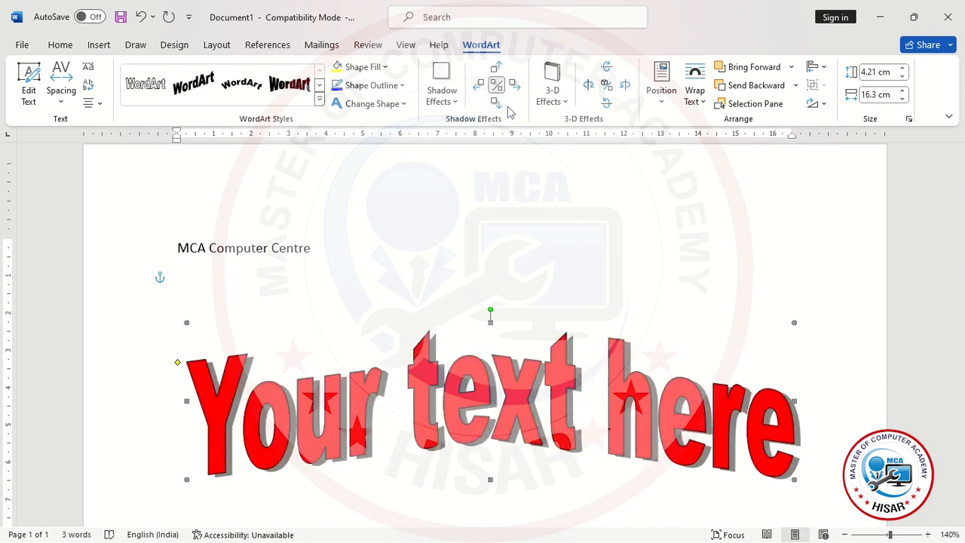
Nudge the WordArt's shadow down several times and partly back up
left_click(501, 104)
left_click(501, 104)
left_click(501, 104)
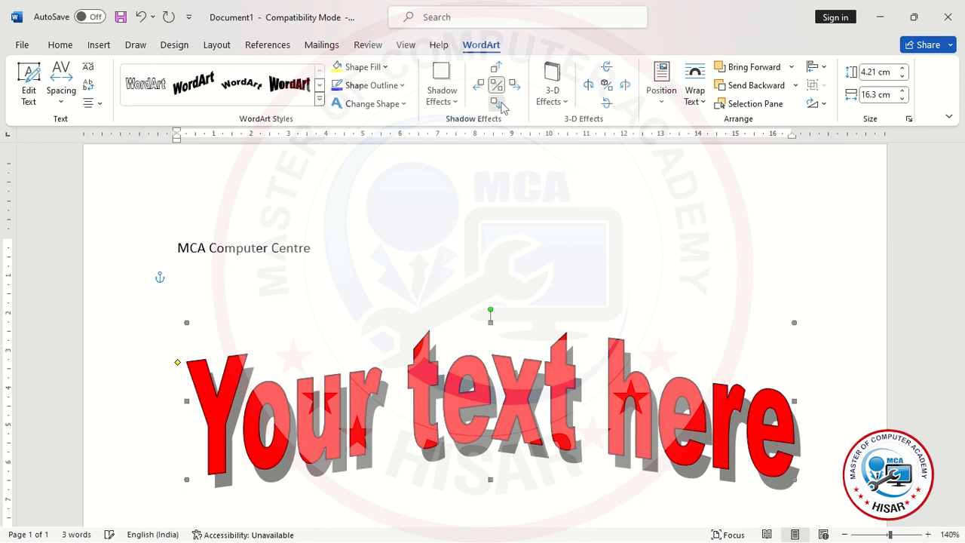
left_click(500, 104)
left_click(496, 70)
left_click(496, 69)
left_click(496, 69)
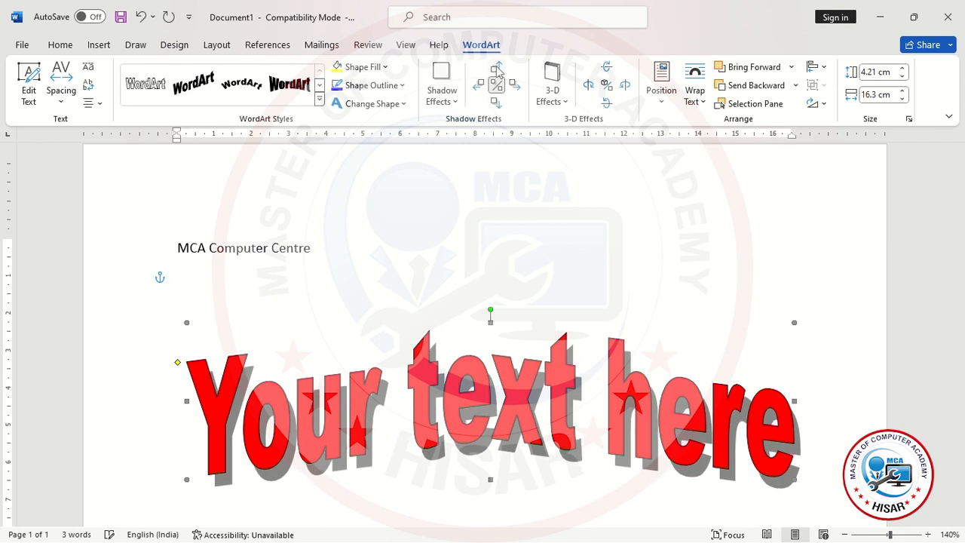
Increase the WordArt's height to 5.1 cm
left_click(903, 68)
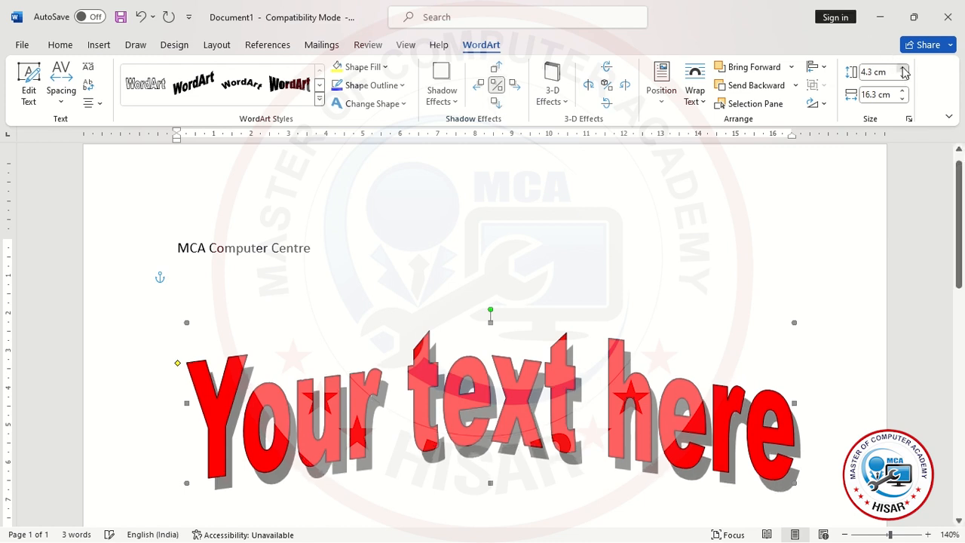
left_click(902, 67)
left_click(902, 68)
left_click(902, 68)
left_click(902, 68)
left_click(902, 68)
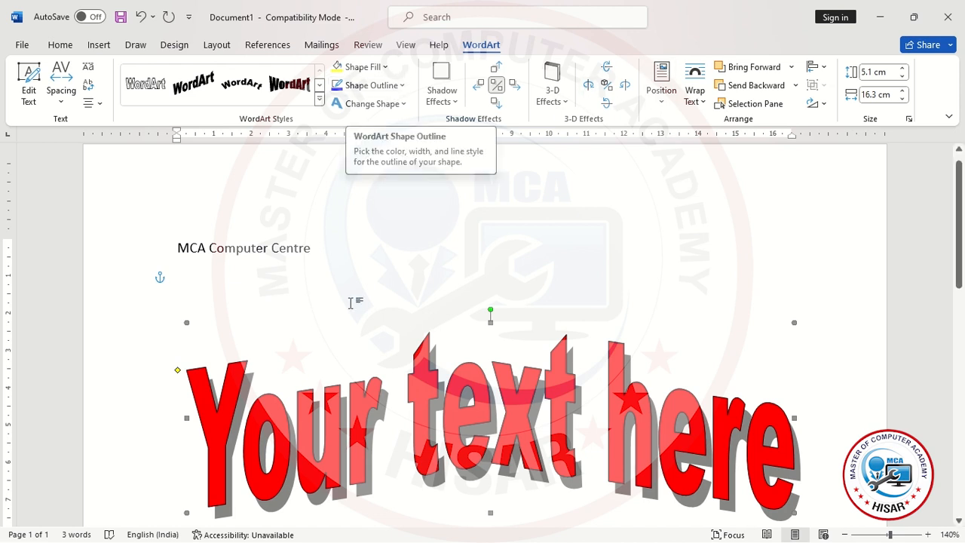
Generate sample paragraphs below the WordArt with =rand()
left_click(362, 278)
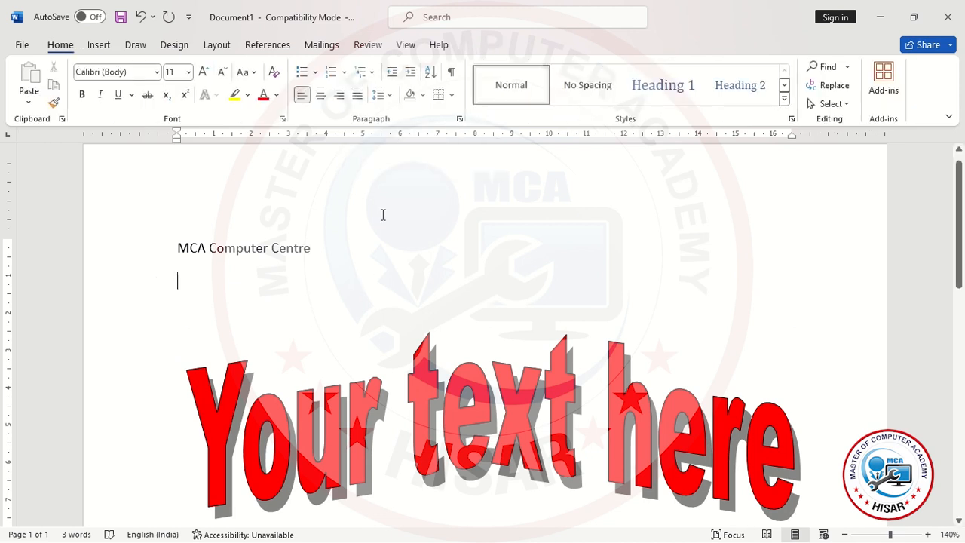
left_click(99, 45)
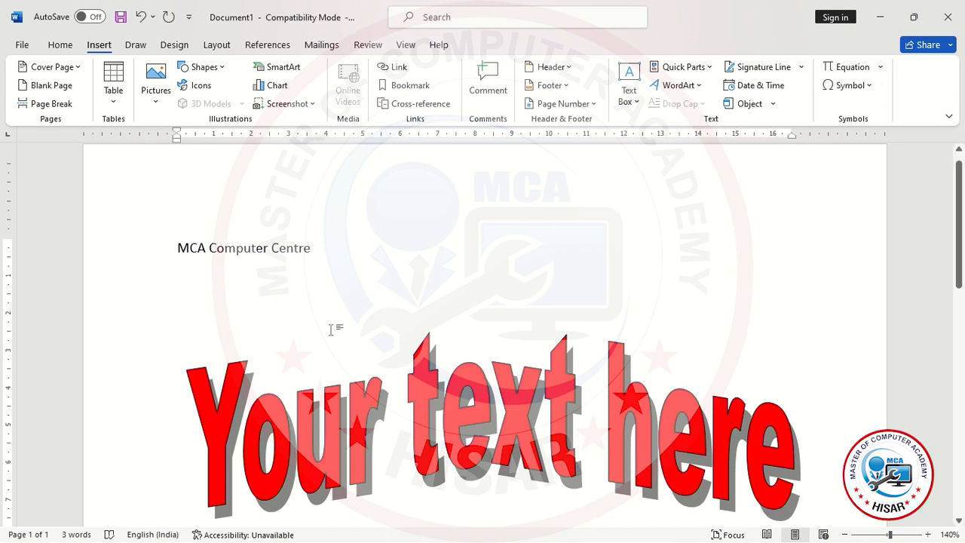
left_click(384, 369)
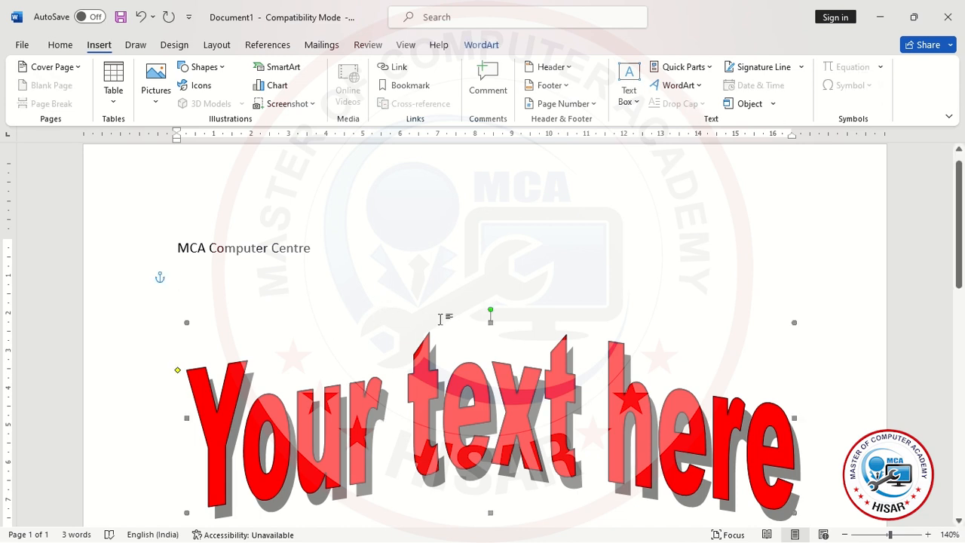
scroll(442, 376, "down", 7)
left_click(368, 316)
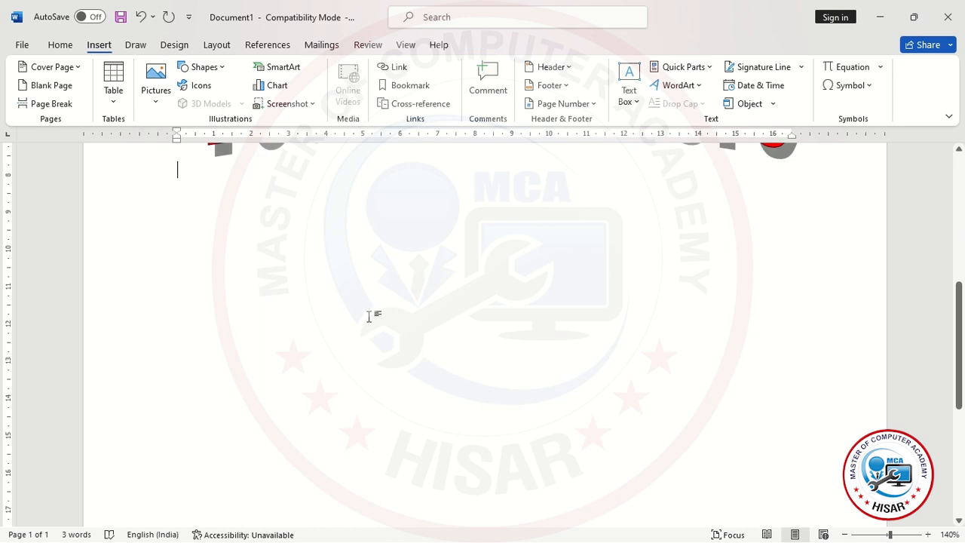
double_click(184, 203)
type("=rand()")
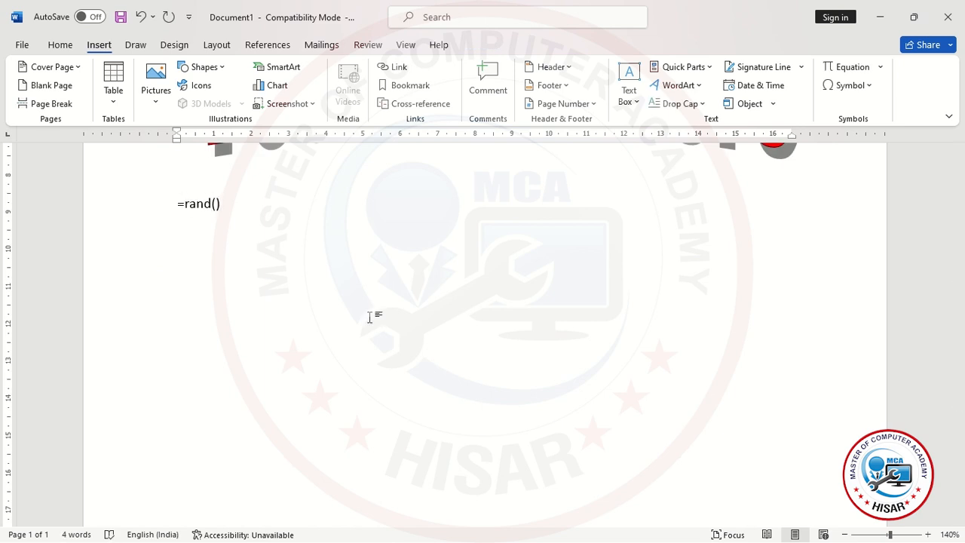
key("Return")
scroll(252, 299, "up", 10)
scroll(217, 300, "down", 3)
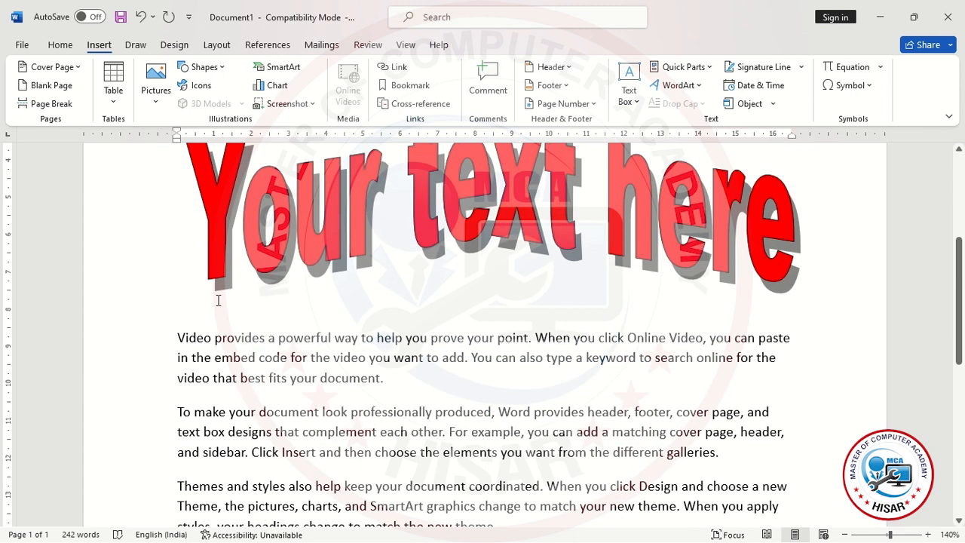
Apply an In margin drop cap to the first sample paragraph, beginning with "Video provides"
triple_click(174, 337)
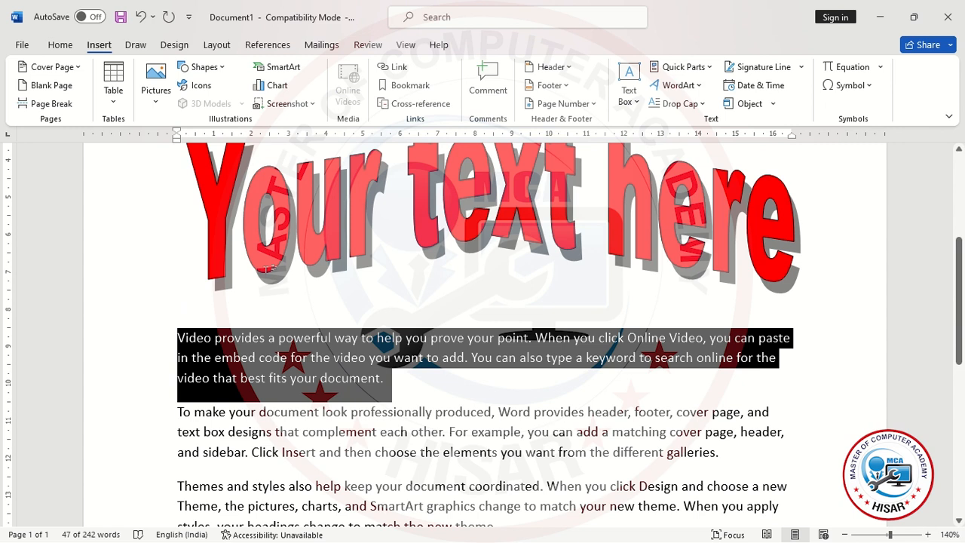
left_click(682, 104)
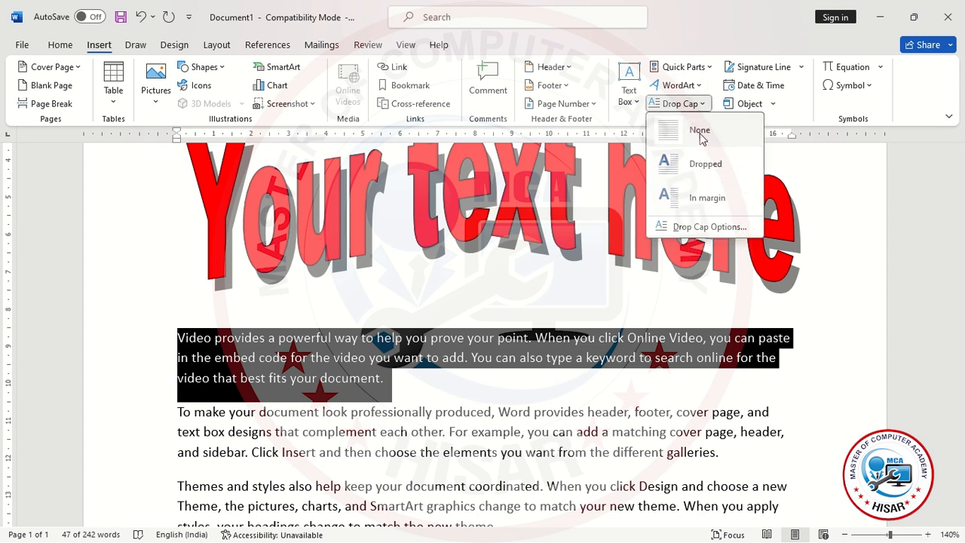
left_click(695, 197)
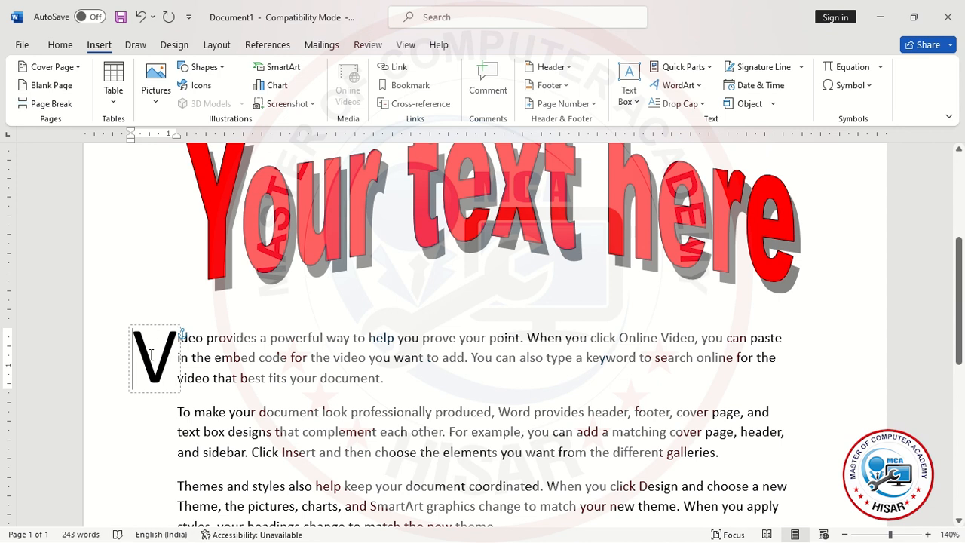
left_click_drag(137, 354, 170, 354)
left_click(458, 400)
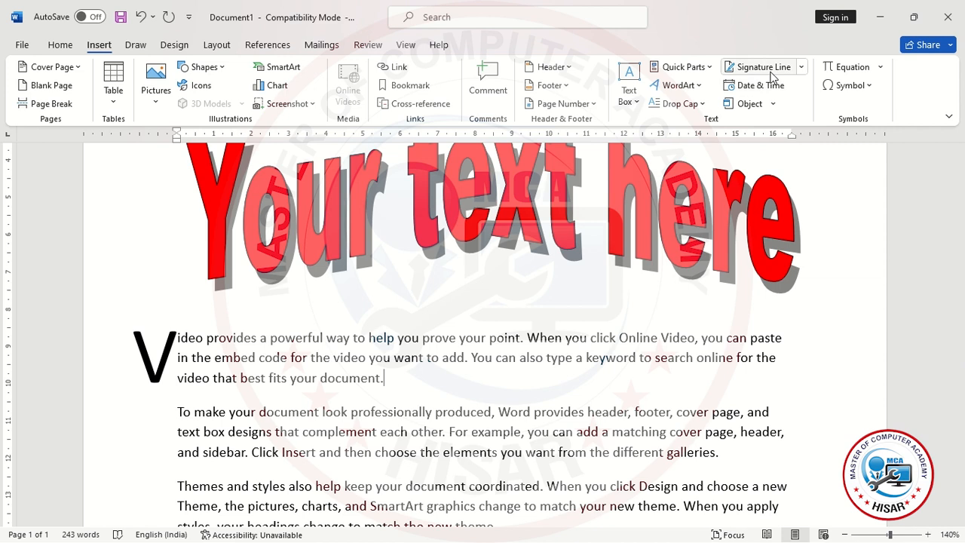
Insert a signature line below the last paragraph with suggested signer MCA, title "Manger" and the signer's e-mail address
scroll(780, 71, "down", 1)
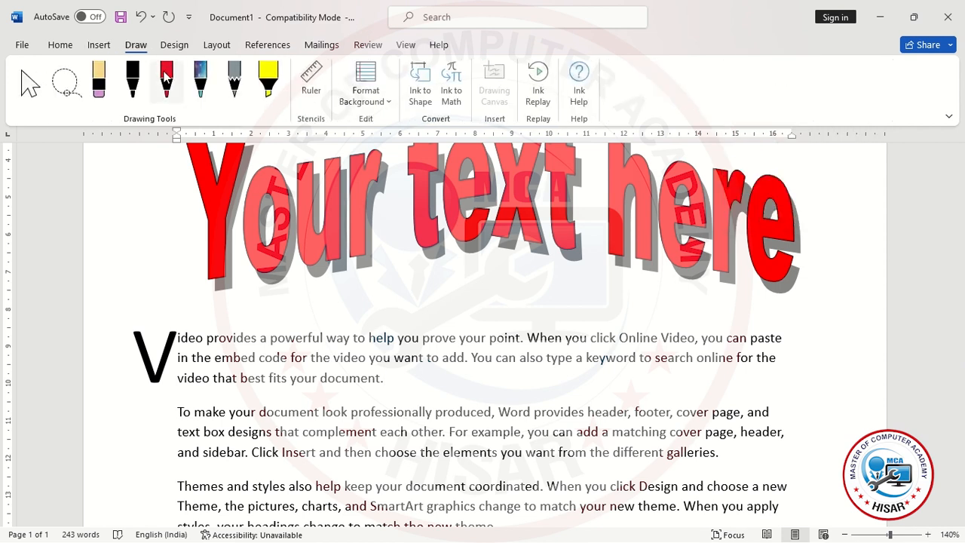
left_click(99, 46)
scroll(477, 407, "down", 5)
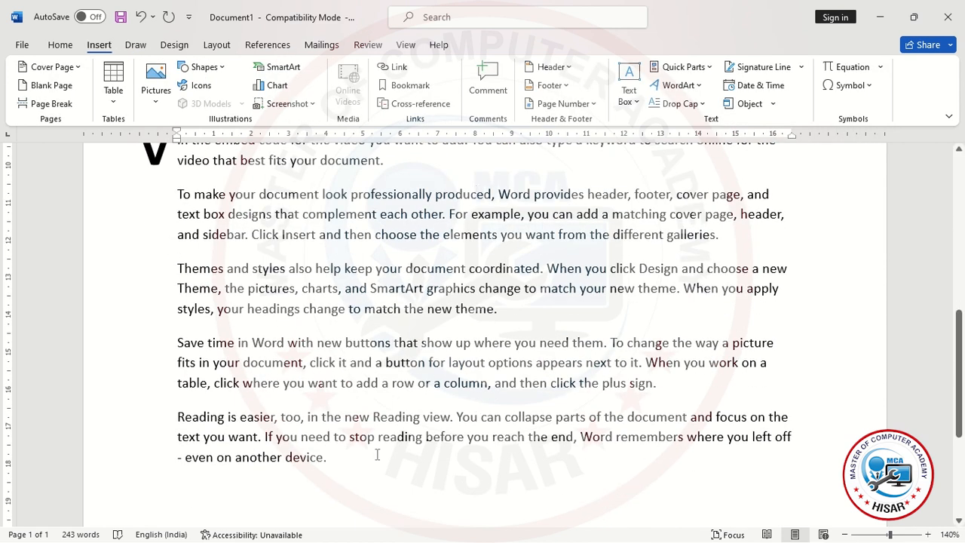
scroll(376, 455, "down", 1)
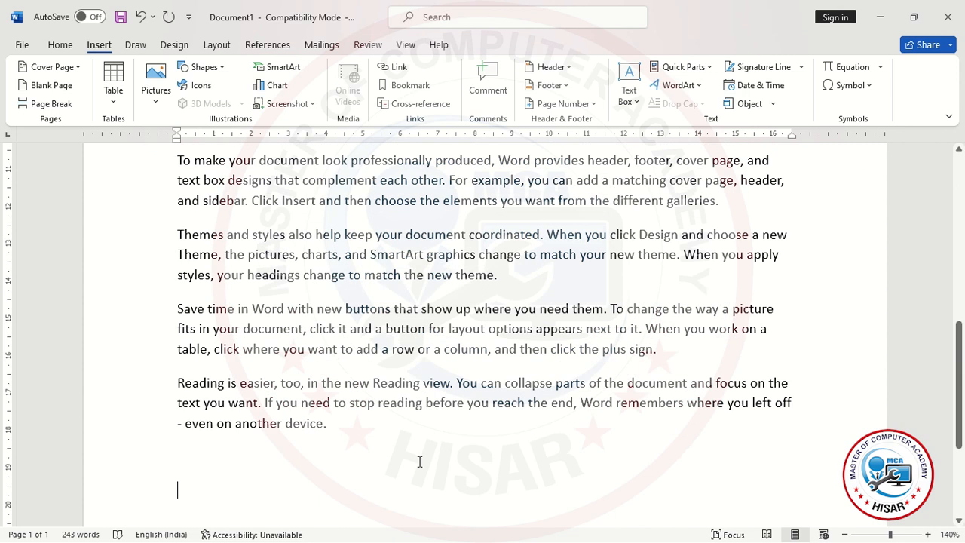
scroll(568, 440, "down", 2)
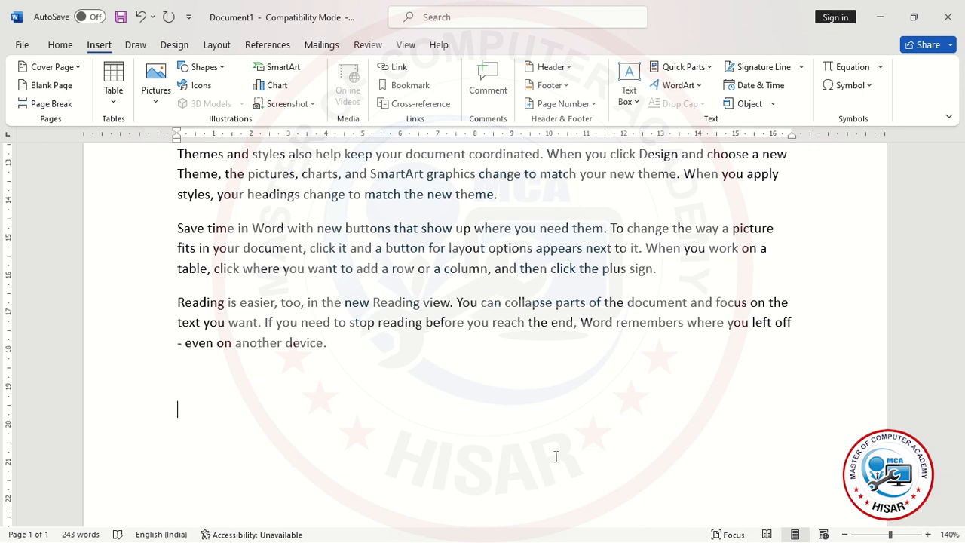
left_click(534, 451)
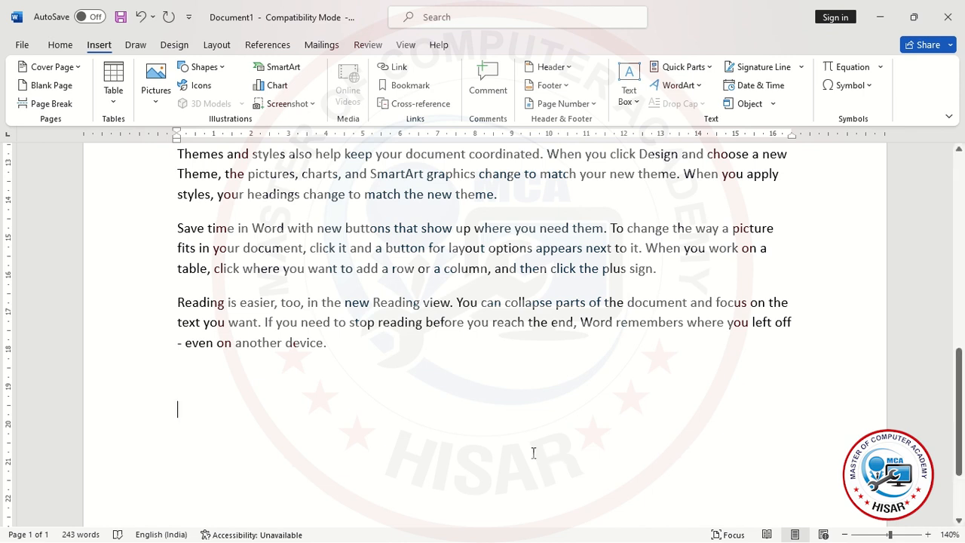
left_click(755, 70)
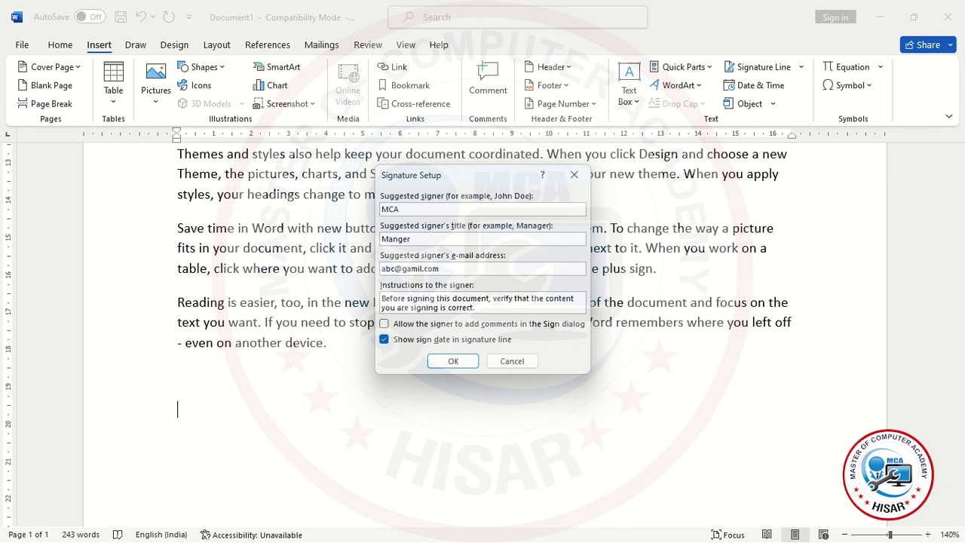
left_click(453, 361)
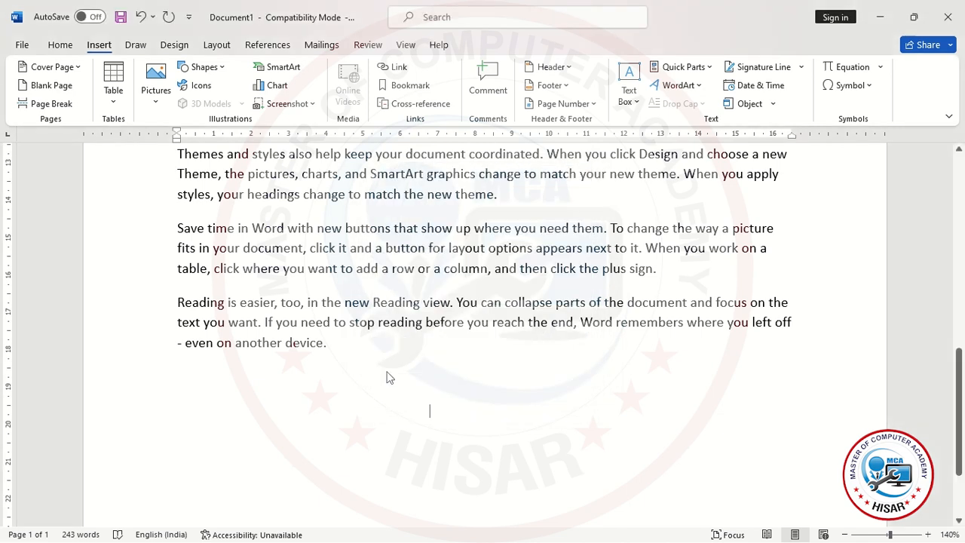
scroll(433, 410, "down", 3)
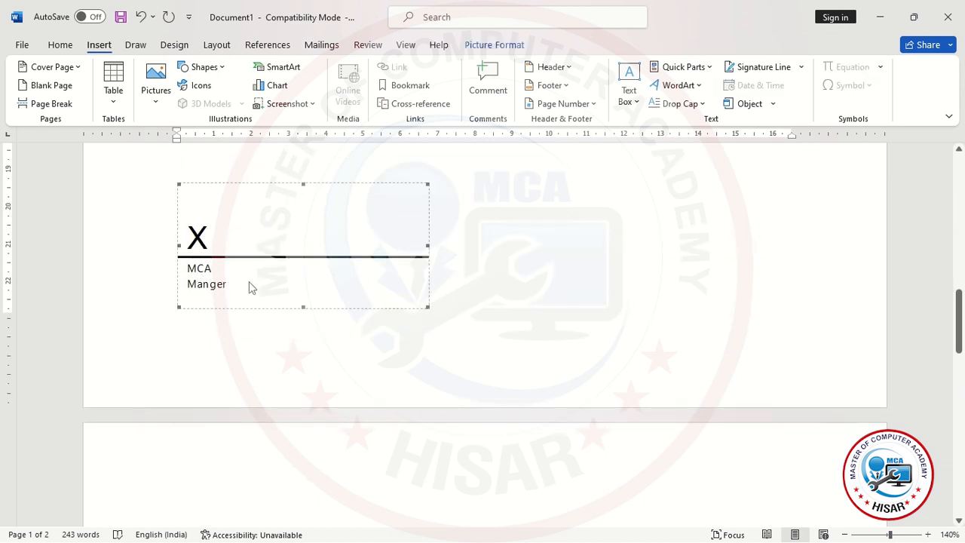
left_click(951, 437)
Insert the date in the format "Friday, 01 March 2024" on a new line after the last sample paragraph
scroll(953, 436, "up", 3)
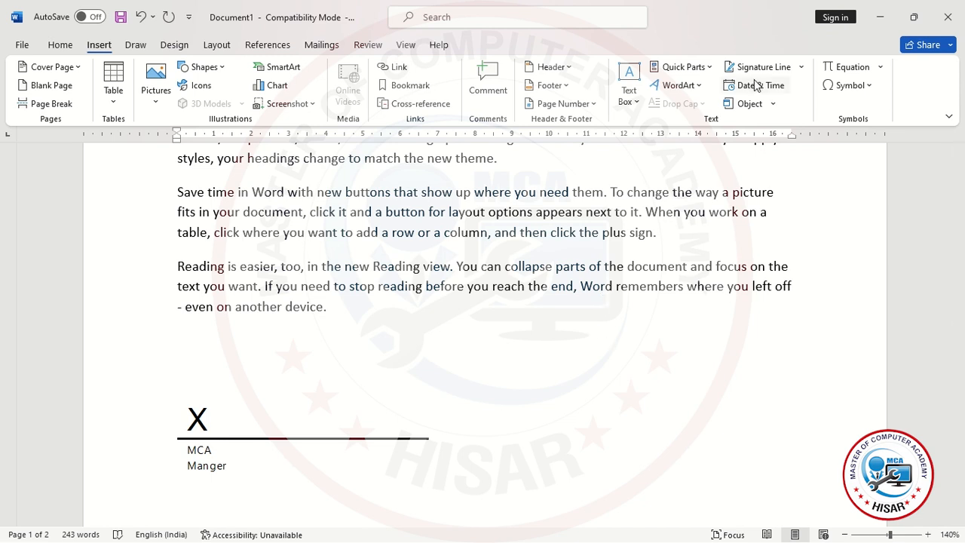
left_click(421, 305)
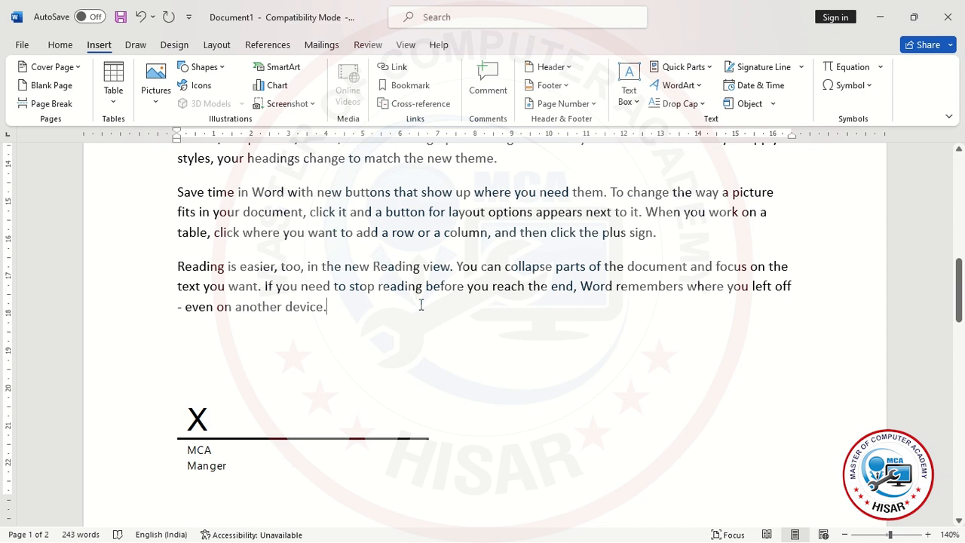
key("Return")
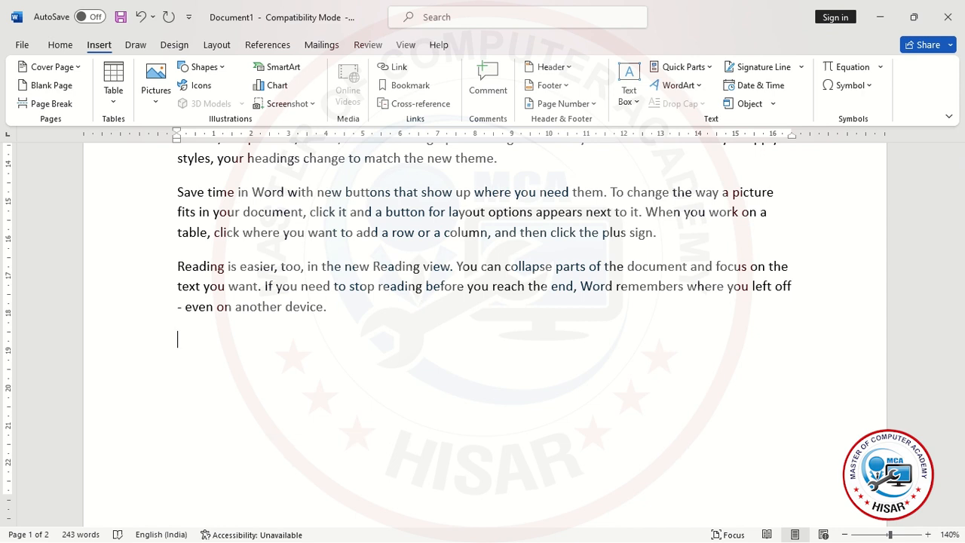
left_click(762, 88)
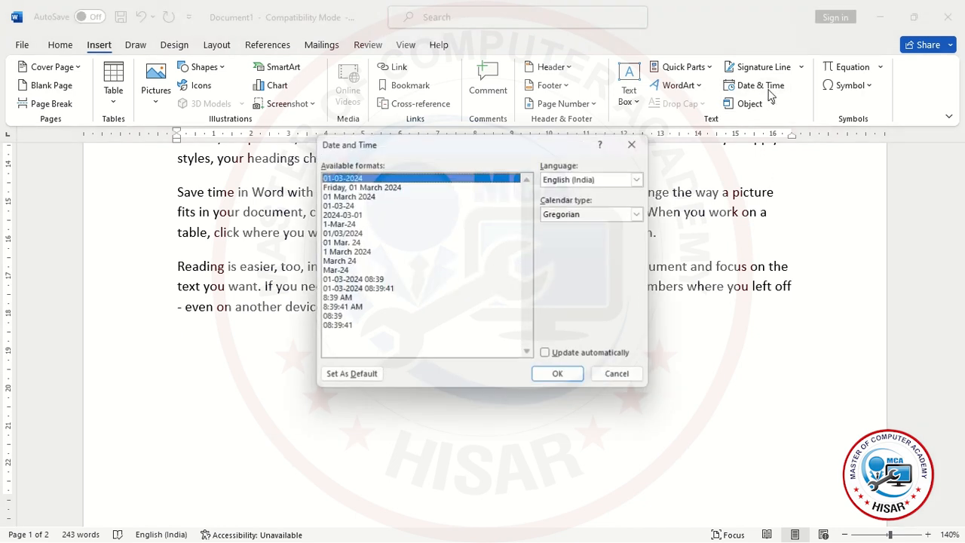
left_click(355, 187)
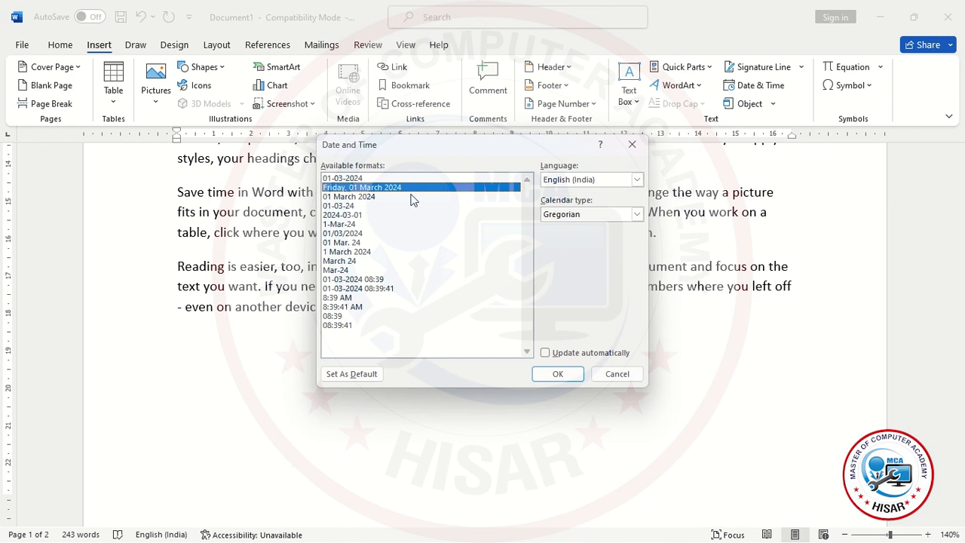
left_click(561, 373)
left_click_drag(309, 340, 183, 345)
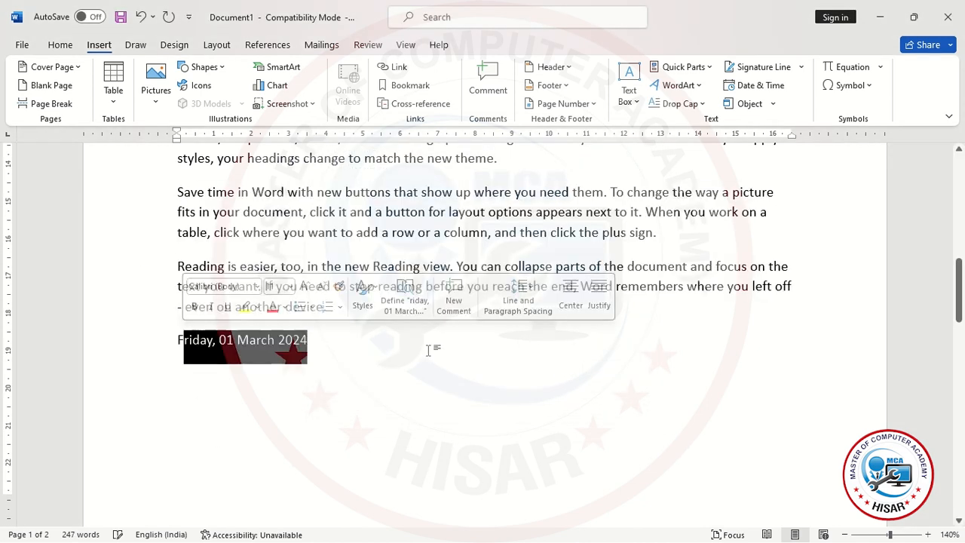
left_click(428, 351)
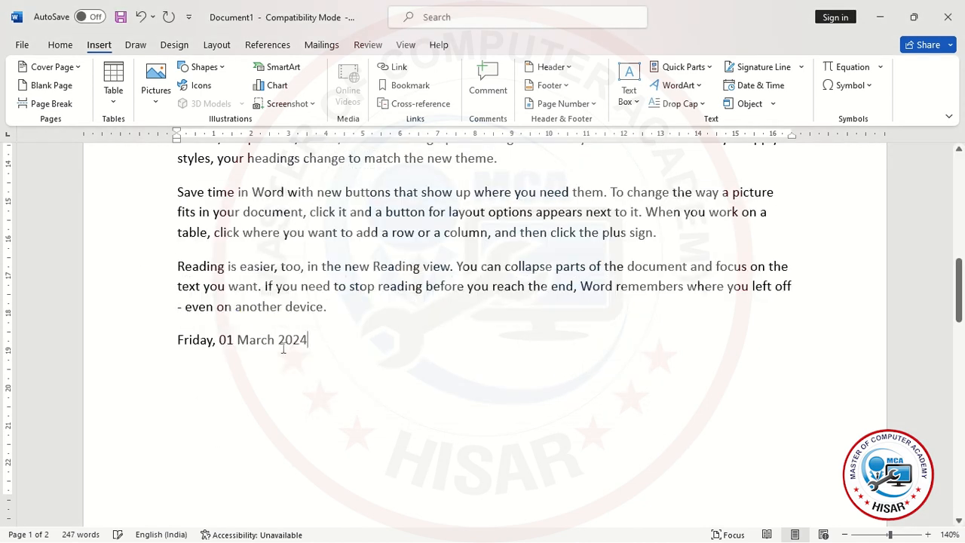
Insert a new Microsoft Excel Chart object after the date line and return to editing the document
left_click(754, 107)
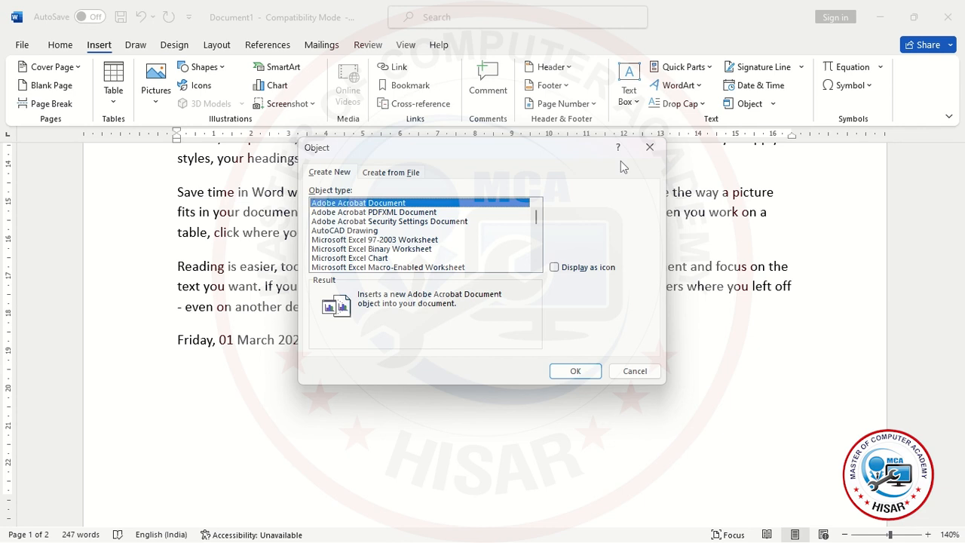
key("Down")
key("Down")
key("Down")
key("Down")
key("Down")
key("Down")
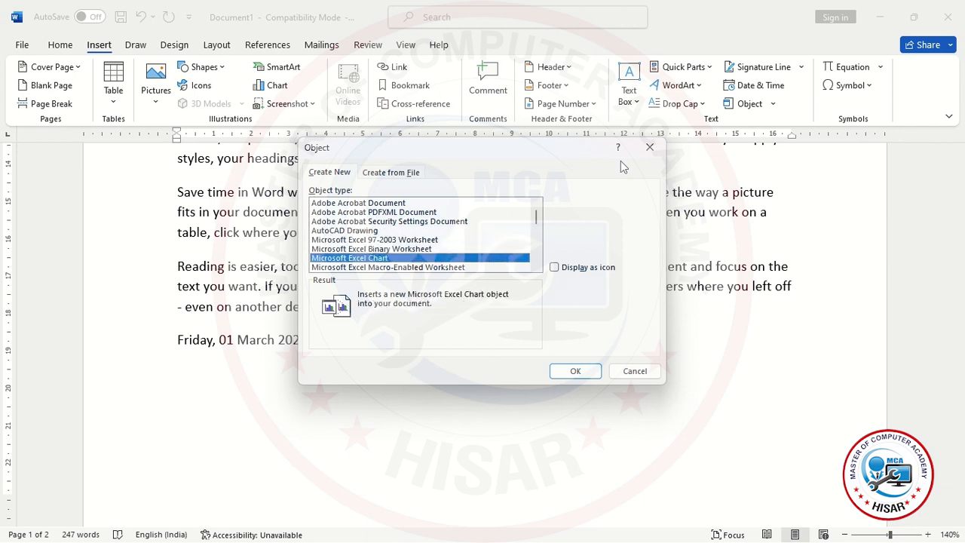
key("Return")
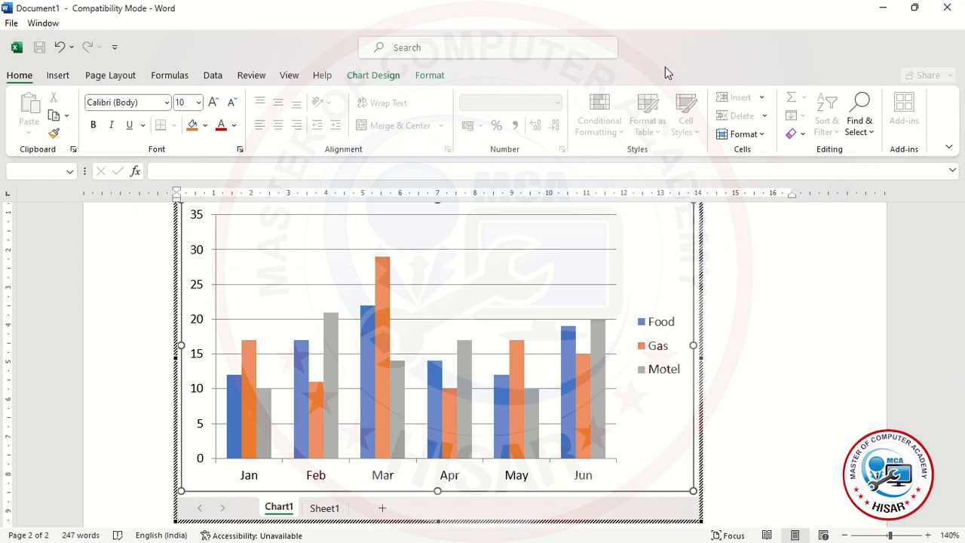
scroll(963, 502, "down", 3)
scroll(963, 501, "down", 6)
left_click(387, 306)
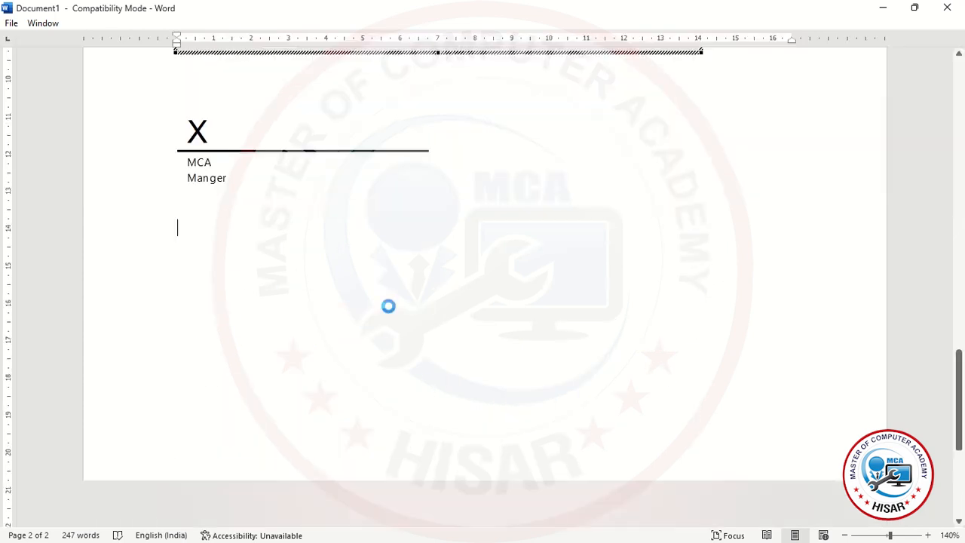
scroll(345, 259, "up", 10)
left_click(288, 183)
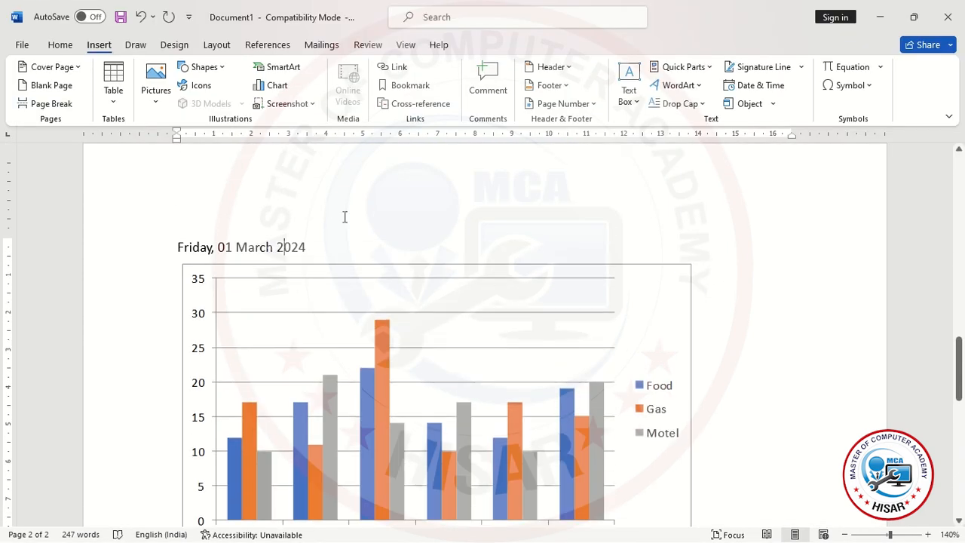
Reopen the embedded Excel chart for editing, return to the document and view the rest of the page
scroll(414, 289, "up", 10)
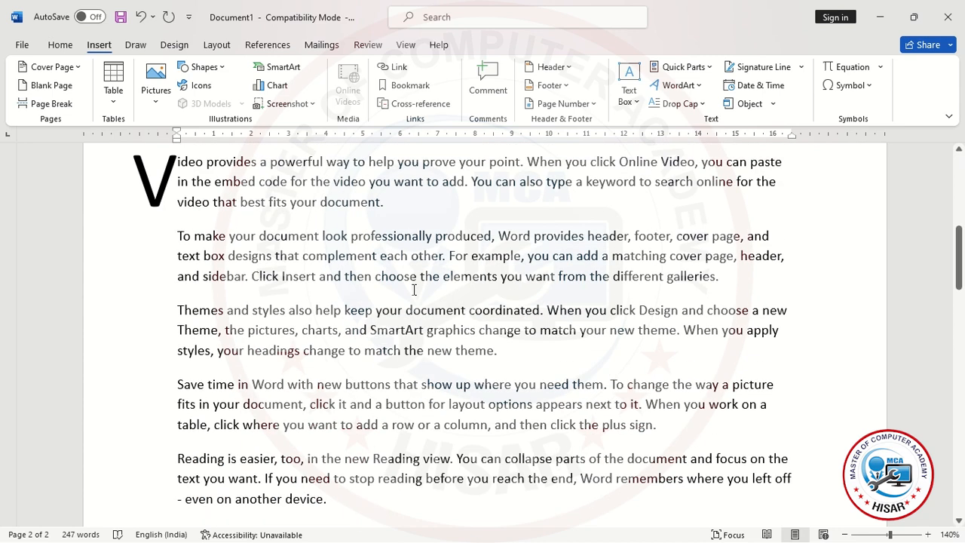
scroll(414, 289, "down", 6)
scroll(392, 323, "down", 4)
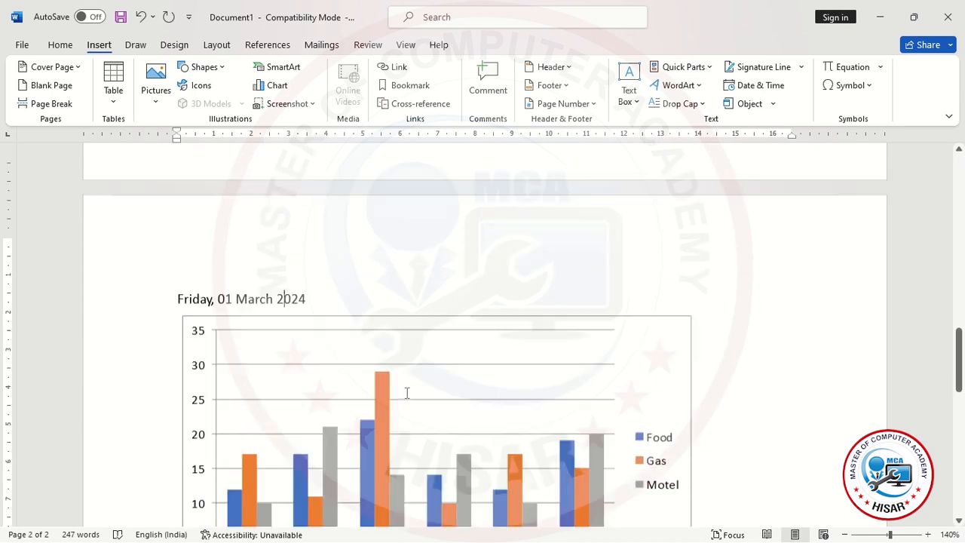
double_click(392, 374)
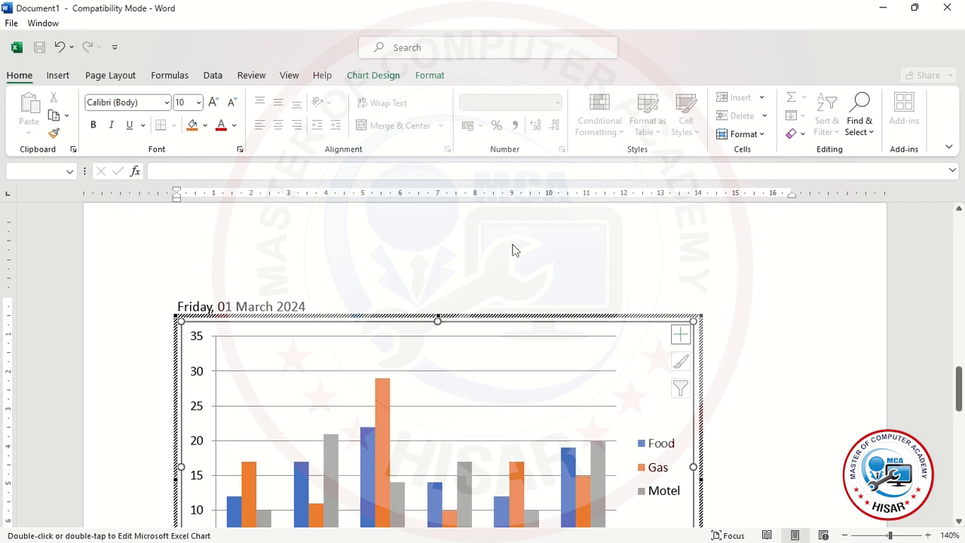
left_click(787, 346)
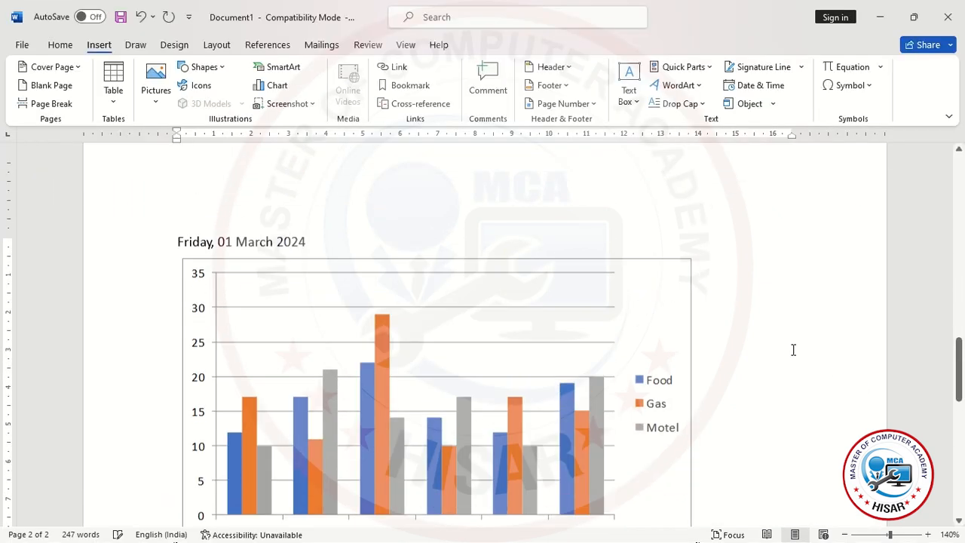
scroll(784, 345, "down", 8)
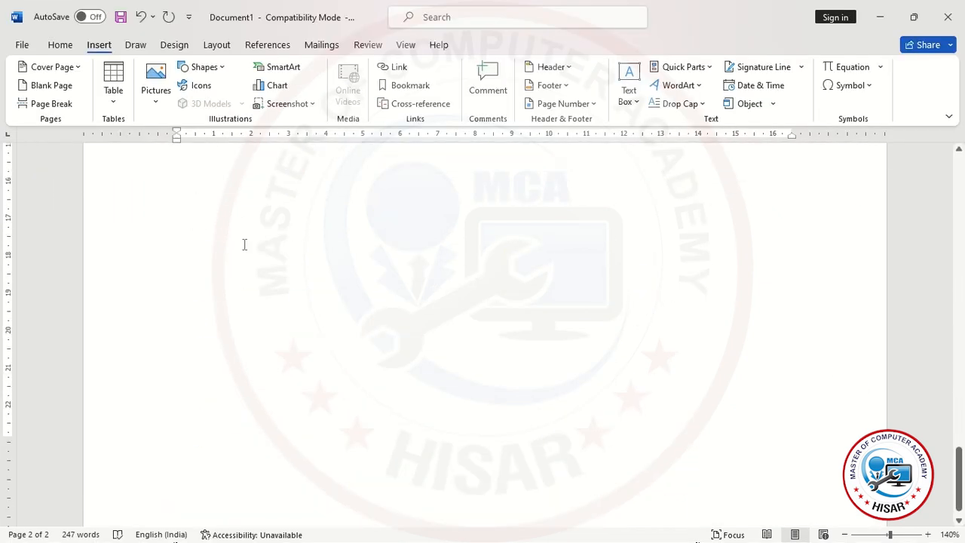
Insert a new blank equation on the line below the signature line
scroll(244, 244, "up", 5)
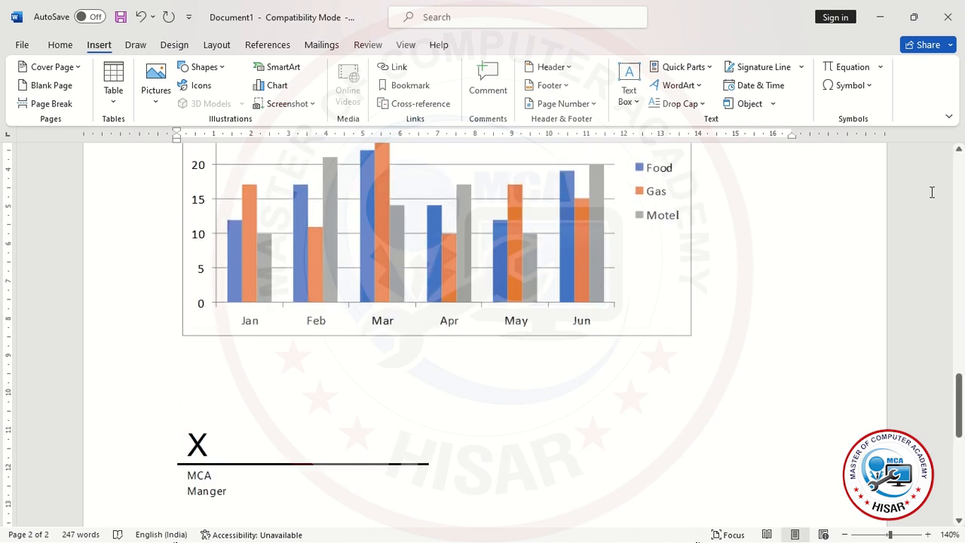
scroll(220, 321, "down", 7)
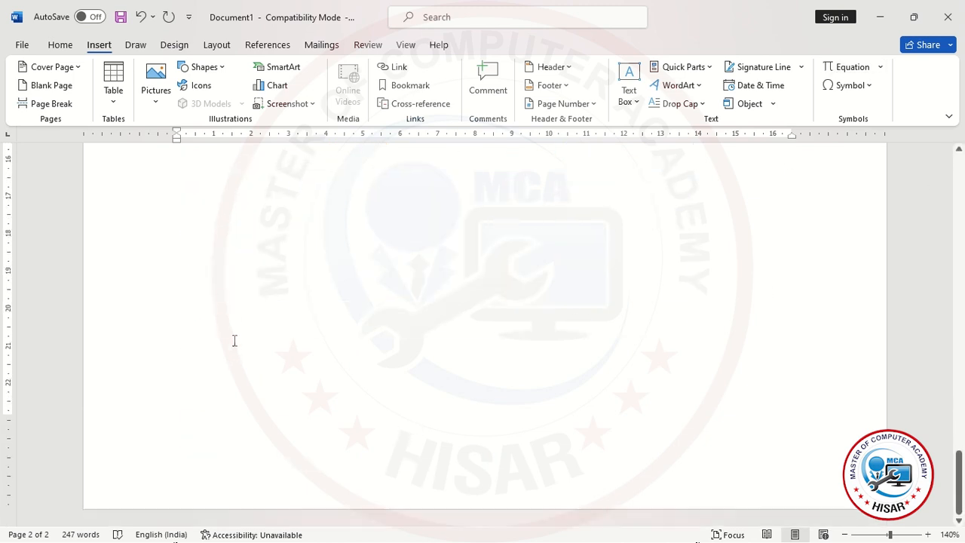
scroll(249, 366, "up", 6)
scroll(266, 392, "down", 5)
left_click(243, 292)
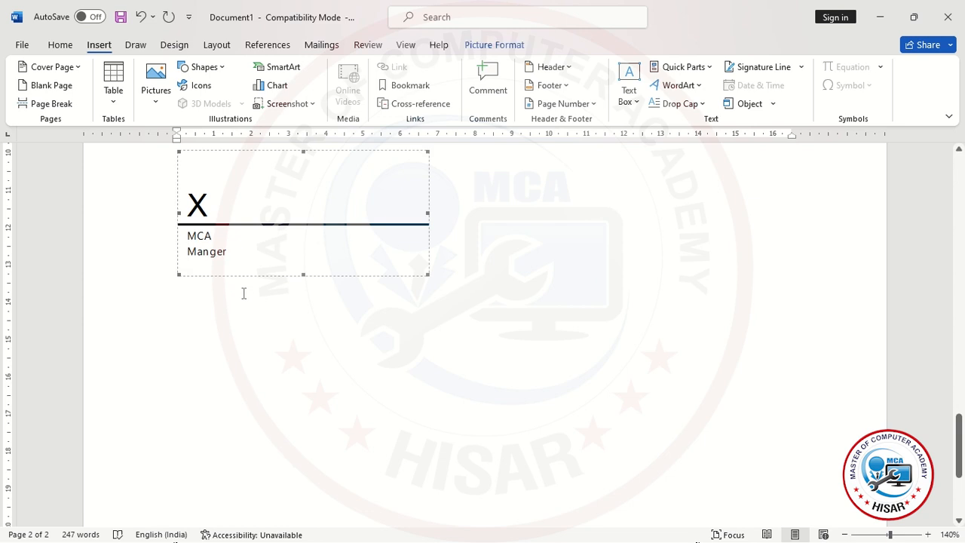
left_click(243, 292)
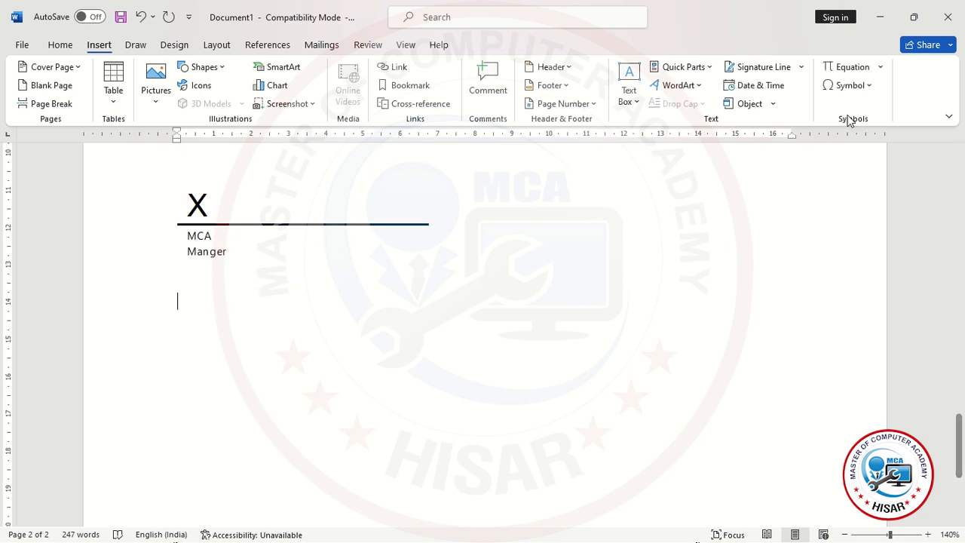
left_click(853, 68)
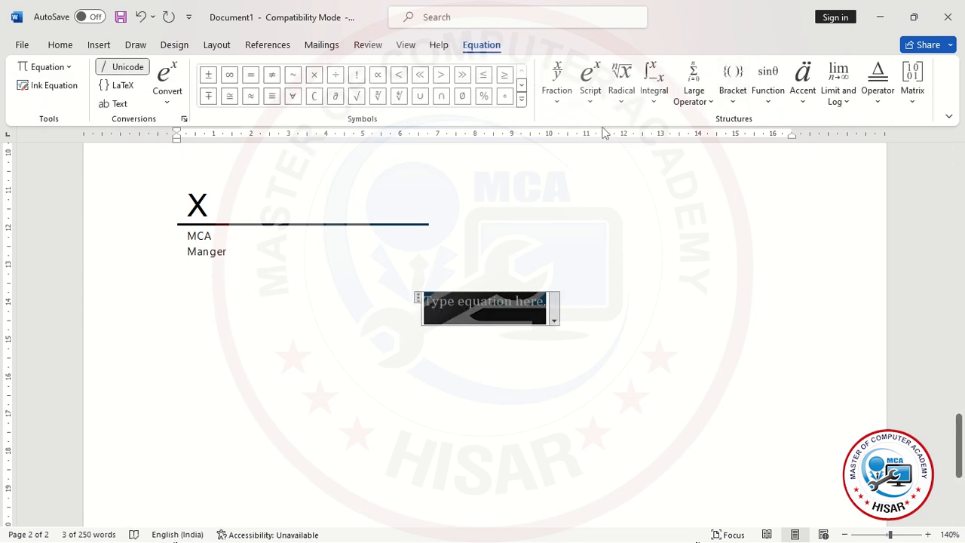
Enter the symbols ∂, ∜, ∩, Ø, Ø, % and ° in the equation
left_click(335, 95)
left_click(398, 96)
left_click(441, 96)
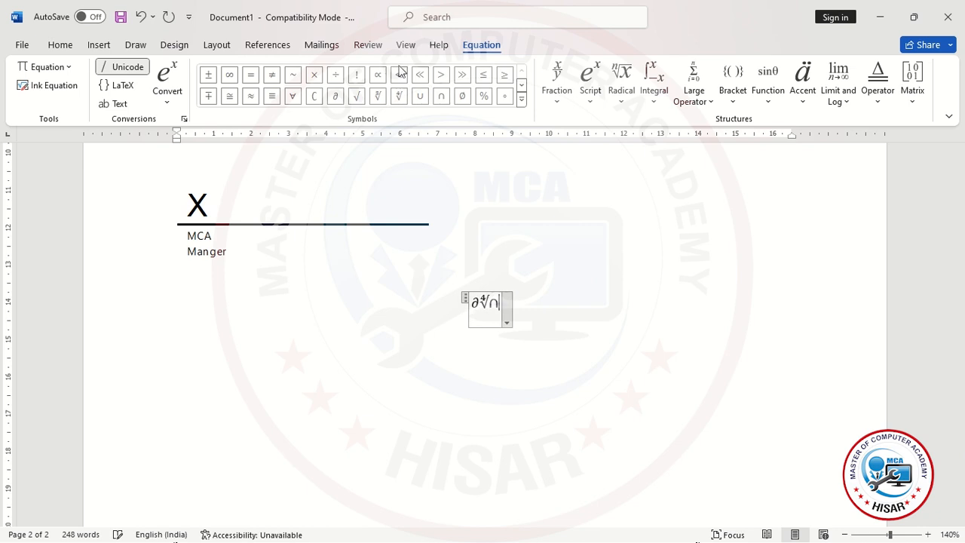
left_click(462, 96)
left_click(462, 96)
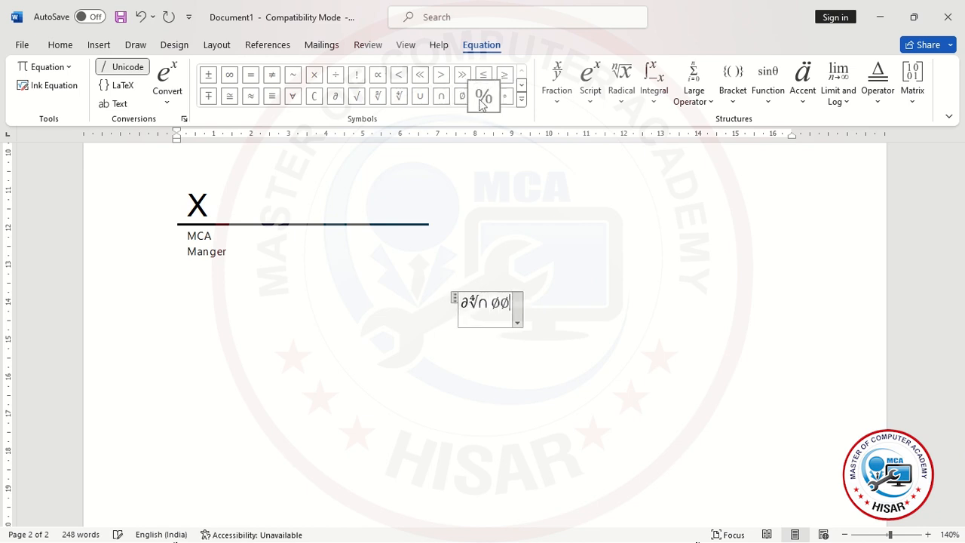
left_click(483, 96)
left_click(504, 95)
Append the symbols ≡, ≈, ≅, ∞, ≠ and ~ to the equation
left_click(272, 96)
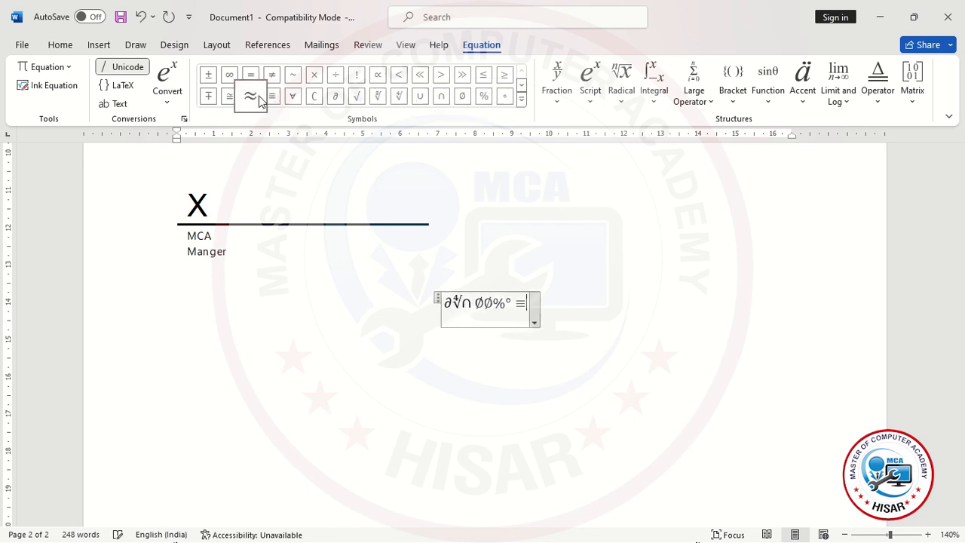
left_click(258, 98)
left_click(228, 97)
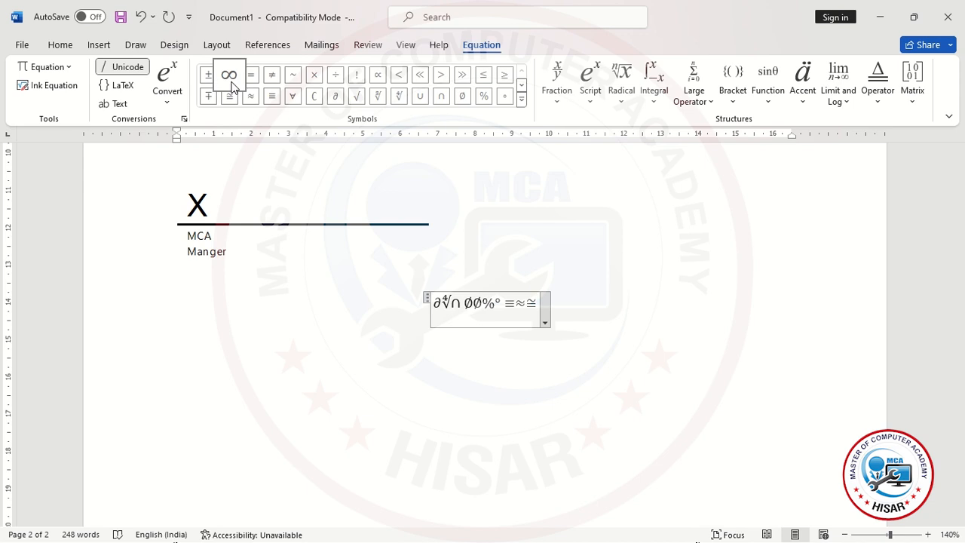
left_click(230, 79)
left_click(271, 79)
left_click(302, 80)
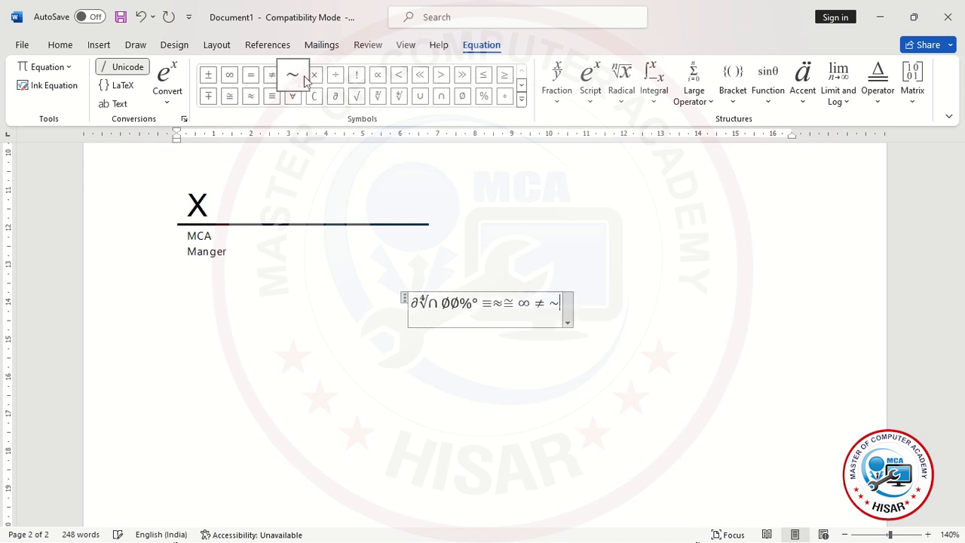
Append a sine function and an empty matrix of three rows and two columns to the equation
left_click(781, 89)
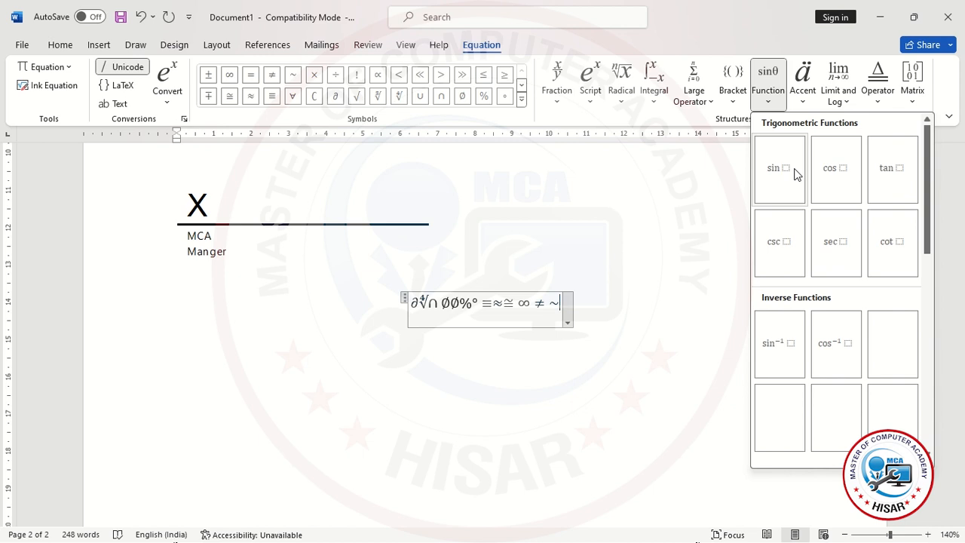
left_click(797, 173)
left_click(910, 103)
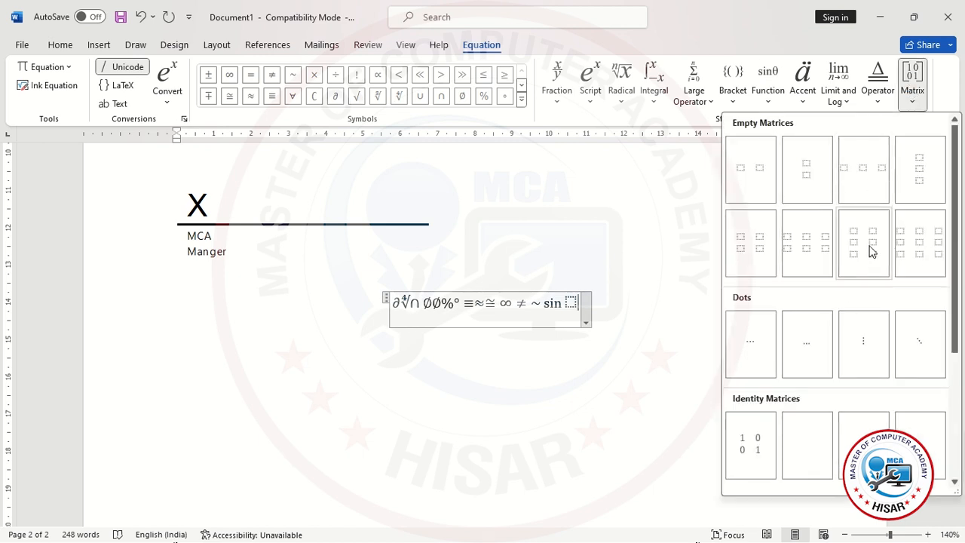
left_click(870, 252)
Enter 5 in the middle row of the matrix's first column and leave the equation
left_click_drag(559, 326, 571, 323)
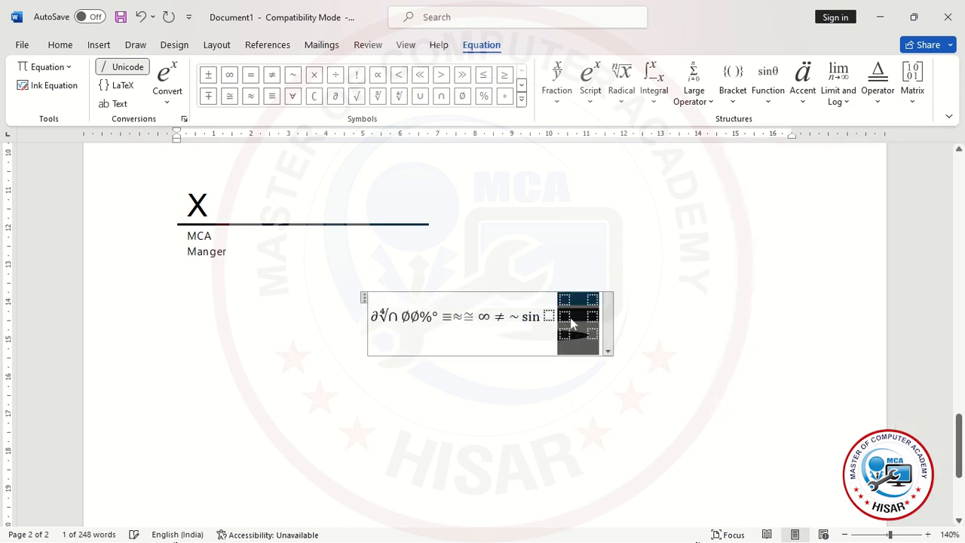
left_click(570, 317)
type("5")
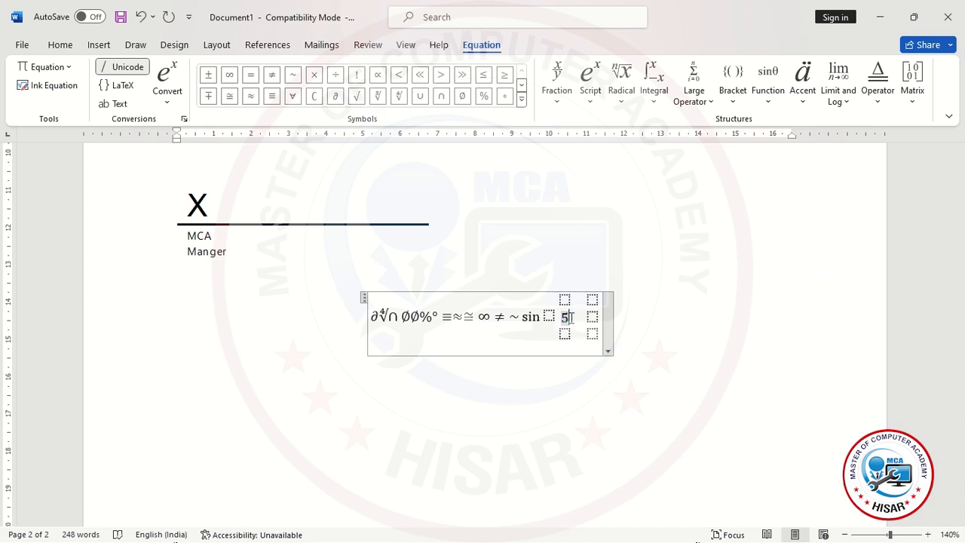
left_click(695, 330)
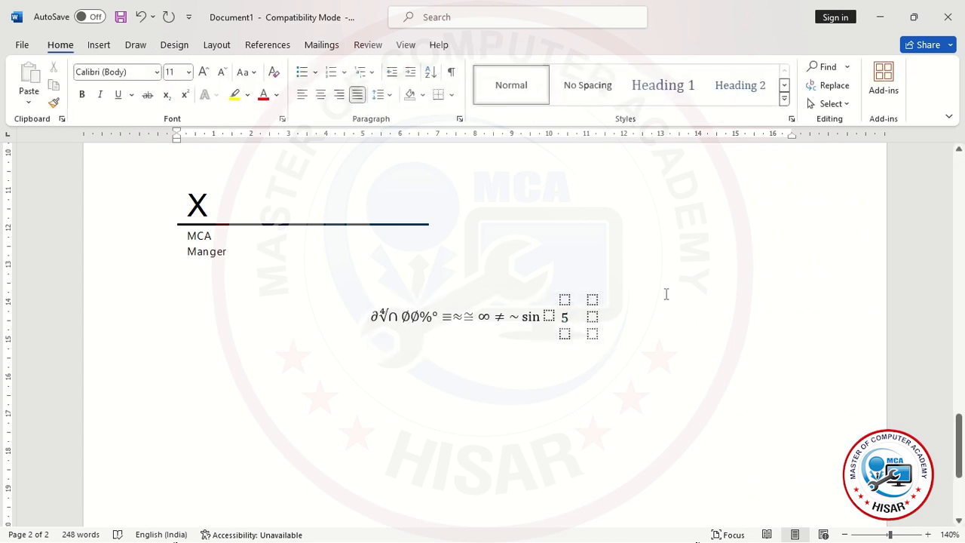
left_click(596, 218)
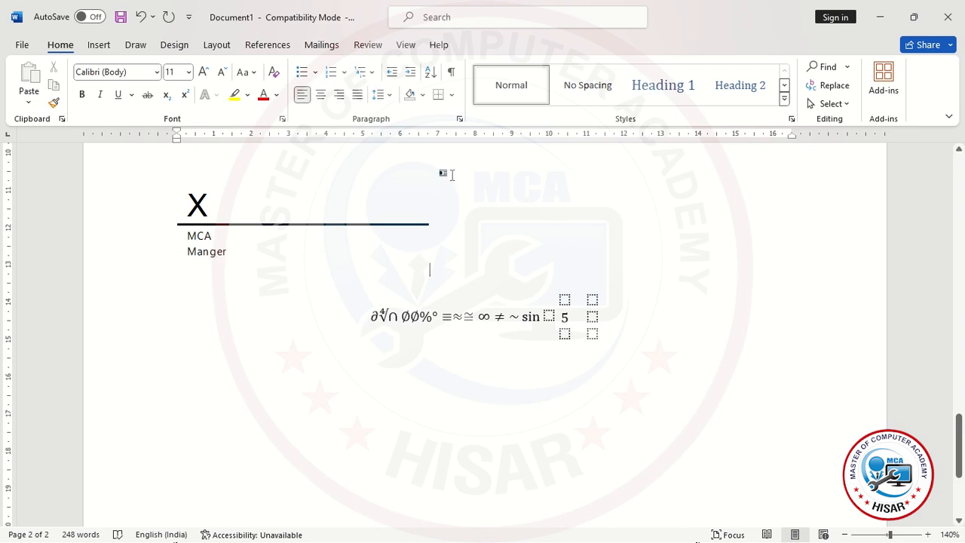
Add two blank lines below the equation
left_click(106, 46)
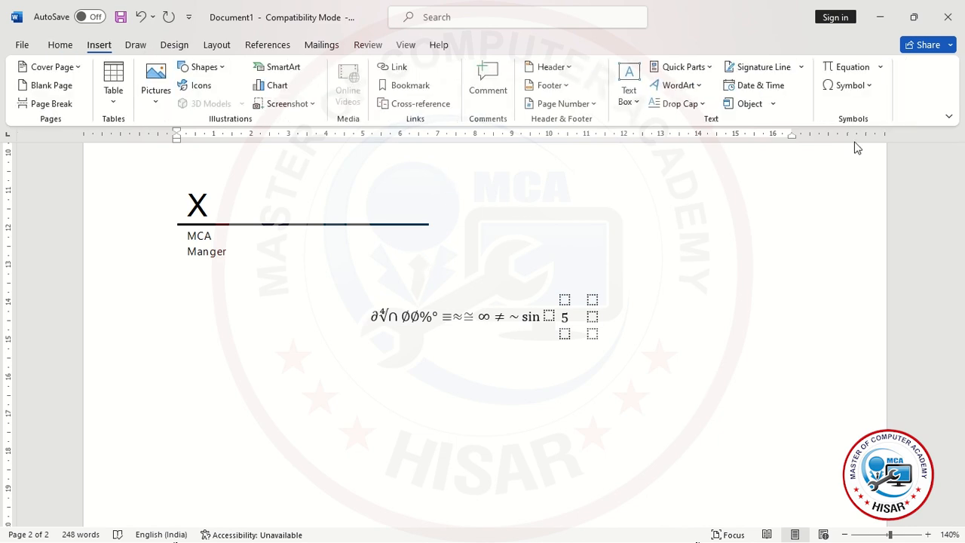
left_click(611, 333)
key("Return")
key("Return")
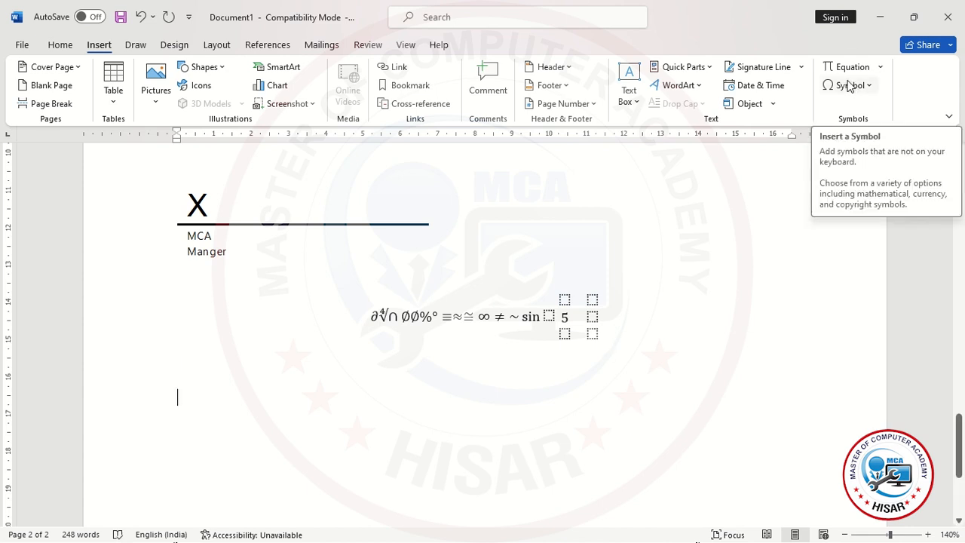
Insert the Greek Extended symbol Greek Capital Letter Omega With Dasia (1F69) on the blank line below the equation
left_click(762, 104)
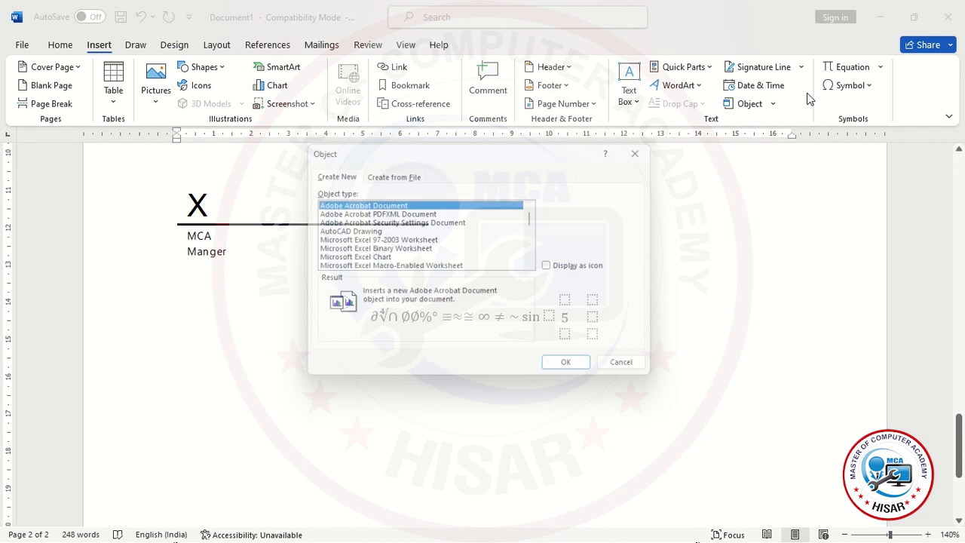
left_click(662, 153)
left_click(851, 86)
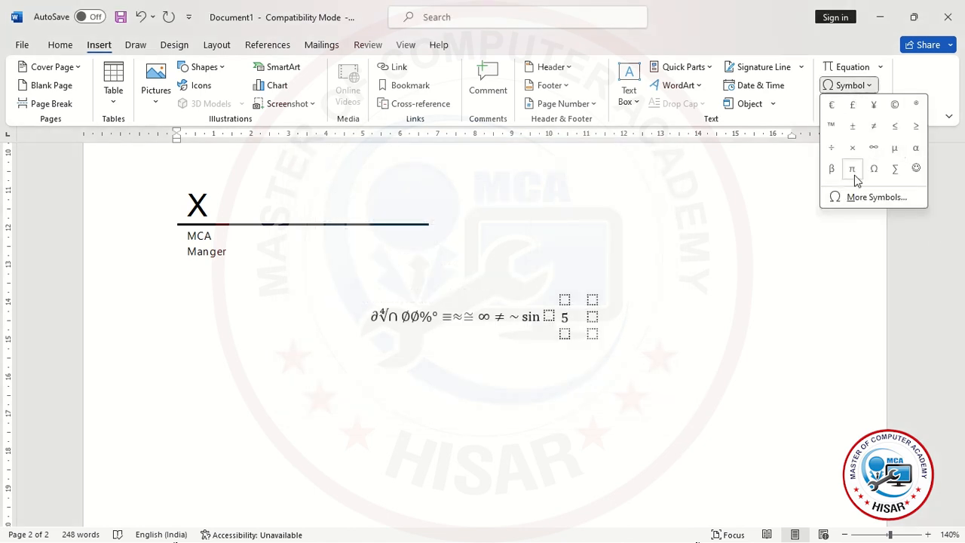
left_click(874, 197)
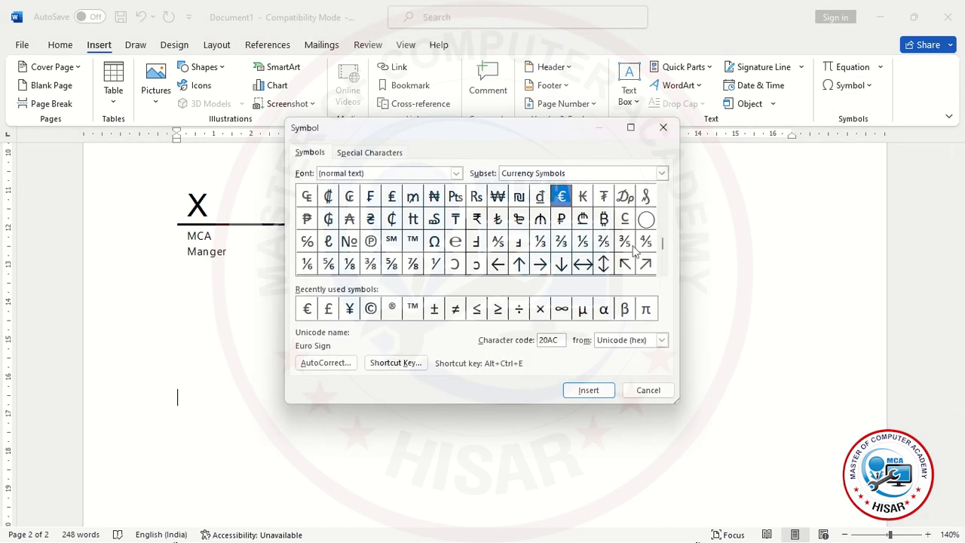
scroll(666, 257, "down", 7)
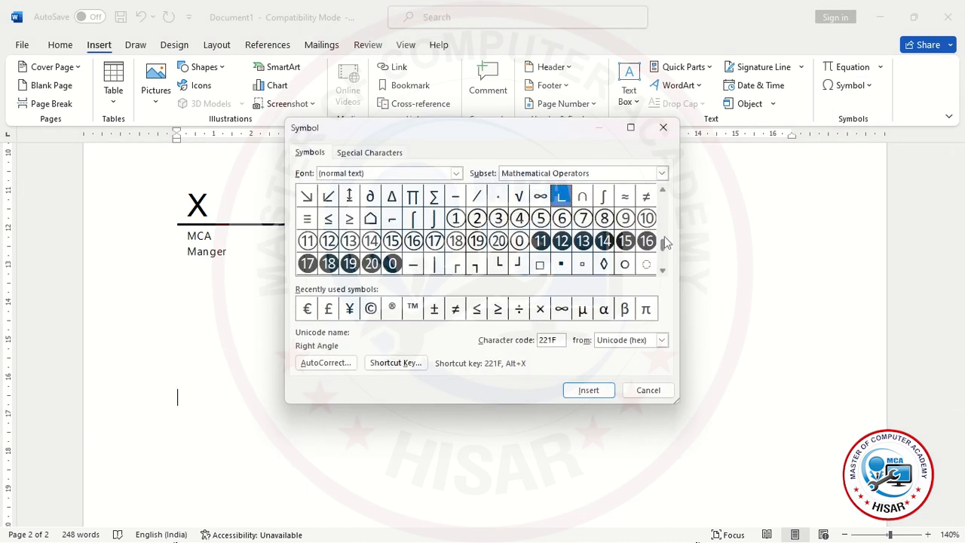
scroll(664, 223, "up", 10)
scroll(664, 216, "up", 7)
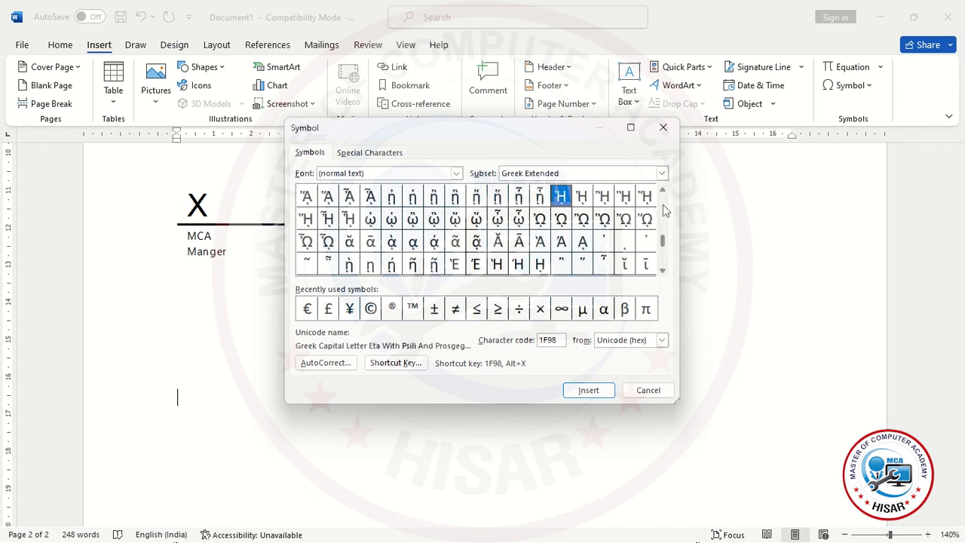
scroll(663, 205, "down", 4)
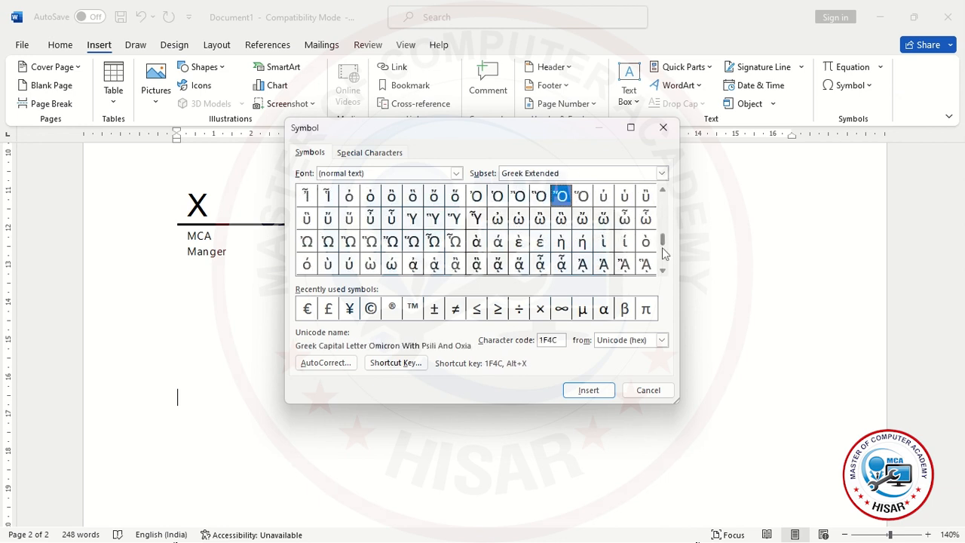
left_click(581, 220)
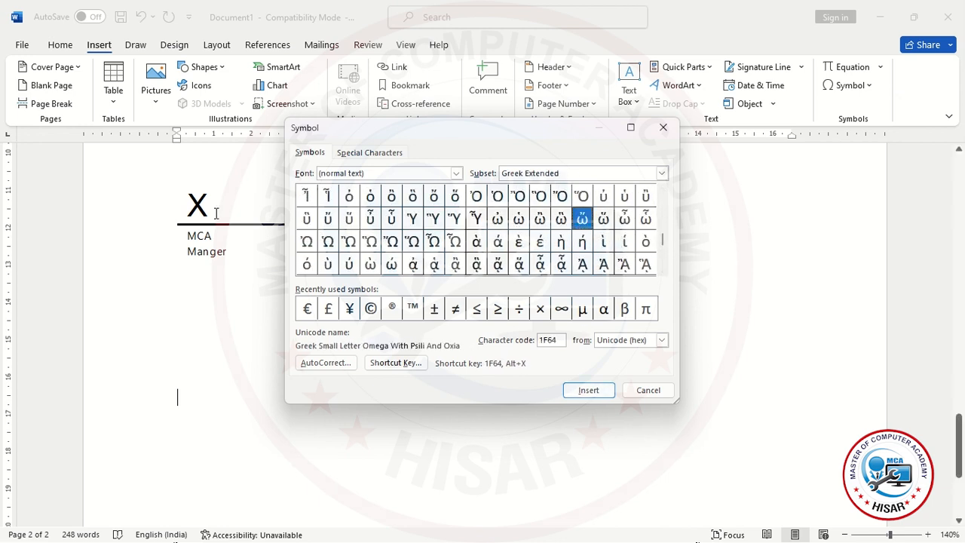
left_click(328, 242)
left_click(571, 390)
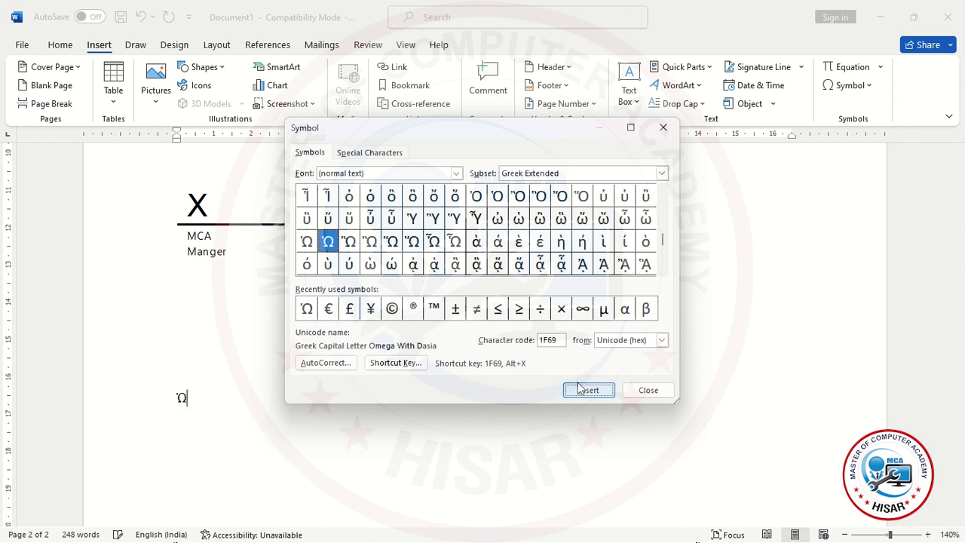
left_click(640, 389)
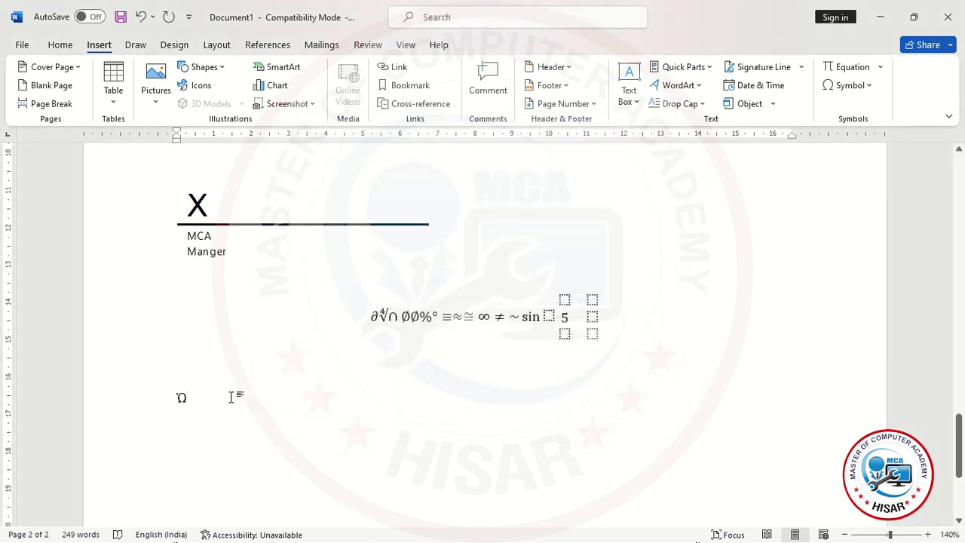
Enlarge the font size of the omega symbol by ten increments and deselect it
left_click_drag(232, 397, 130, 406)
key("ctrl+shift+period")
key("ctrl+shift+period")
key("ctrl+shift+period")
key("ctrl+shift+period")
key("ctrl+shift+period")
key("ctrl+shift+period")
key("ctrl+shift+period")
key("ctrl+shift+period")
key("ctrl+shift+period")
key("ctrl+shift+period")
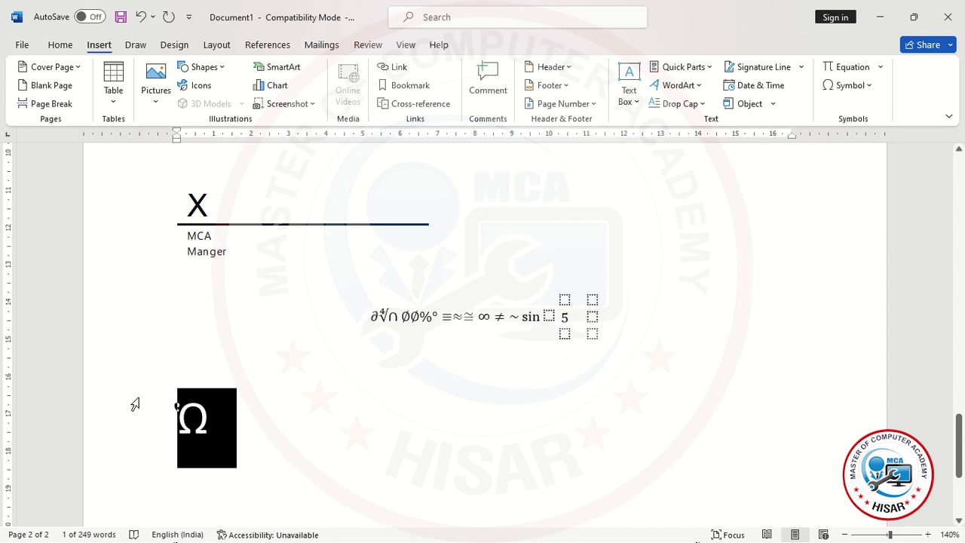
left_click(401, 361)
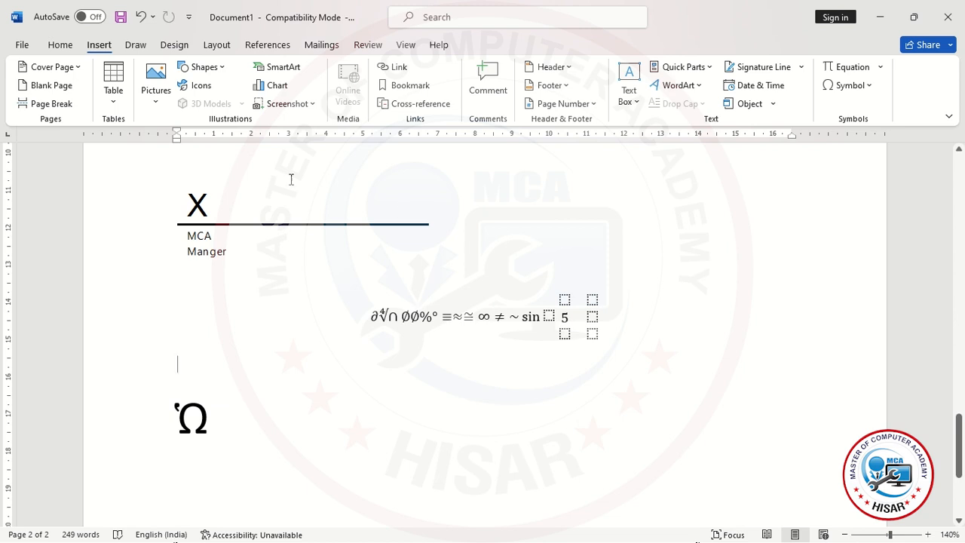
left_click(135, 47)
left_click(174, 47)
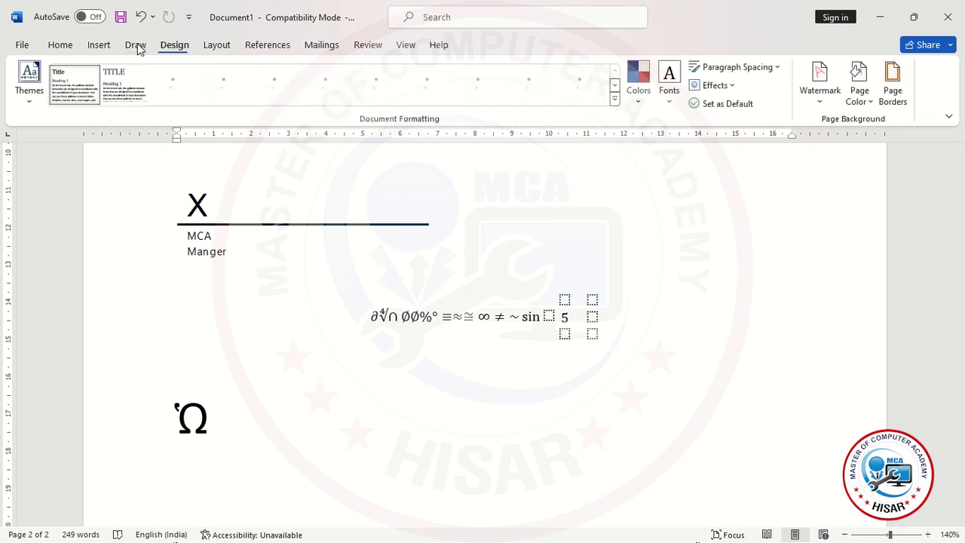
left_click(96, 46)
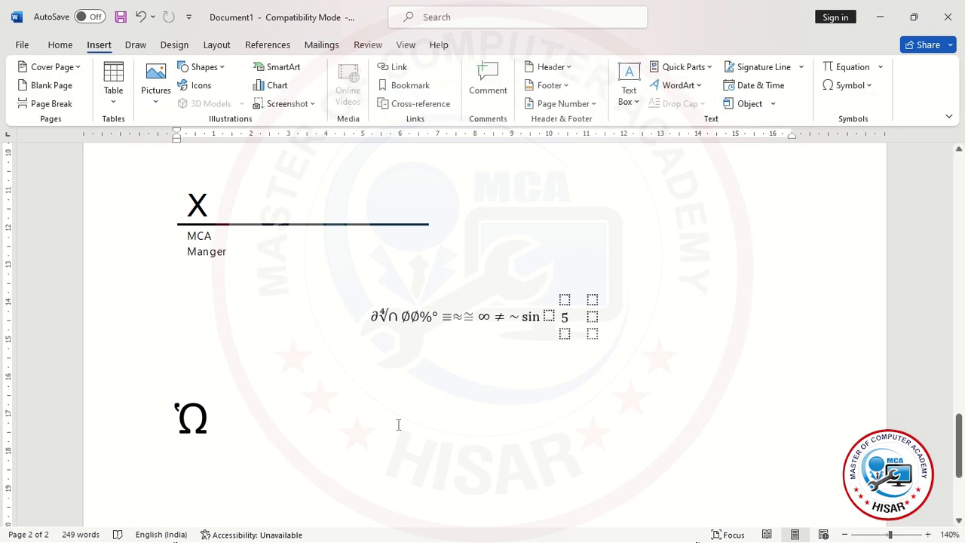